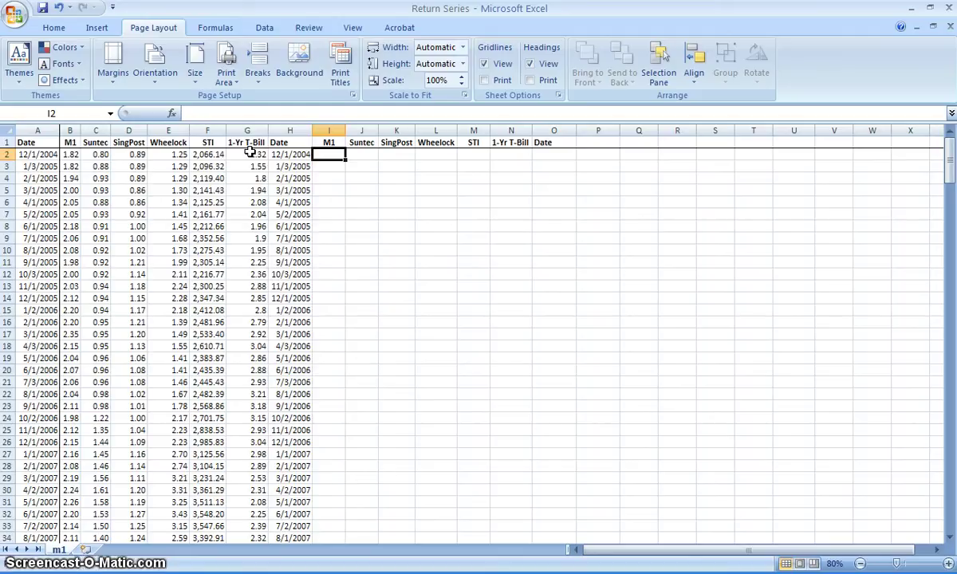
Examine the column headers of the price data (B1:G1) and of the return series (I1:N1)
{"action": "left_click_drag", "start_coordinate": [68, 142], "coordinate": [163, 142]}
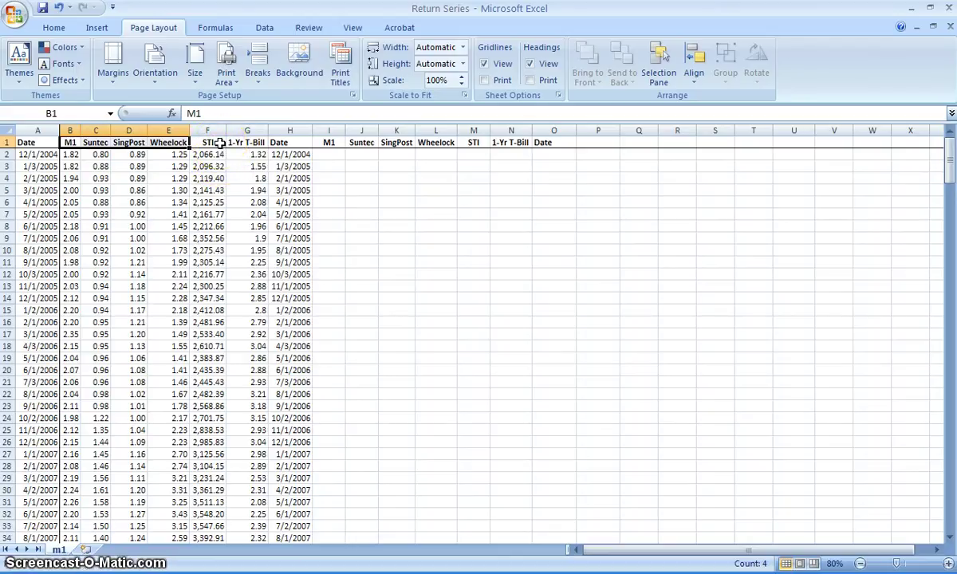
{"action": "left_click_drag", "start_coordinate": [219, 142], "coordinate": [432, 140]}
{"action": "left_click", "coordinate": [474, 142]}
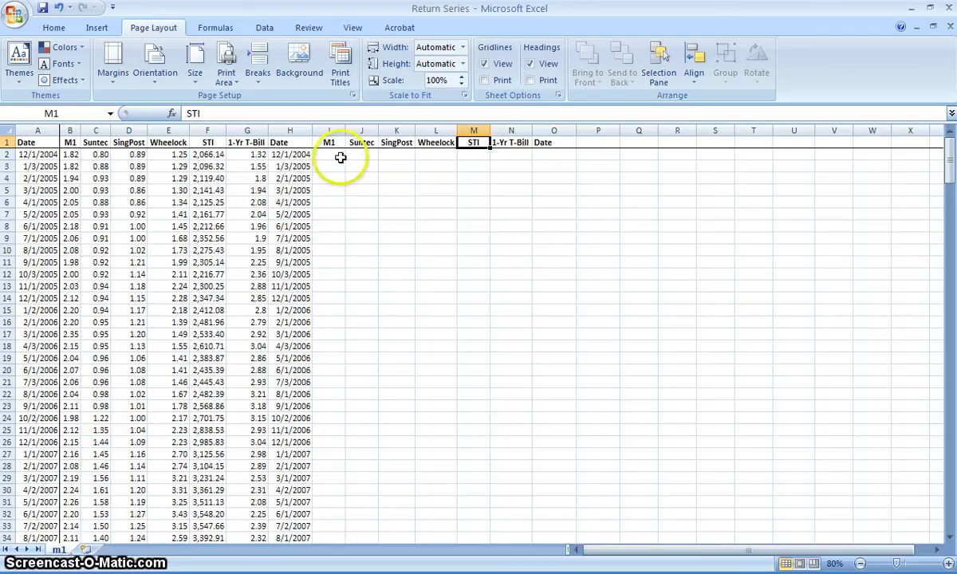
{"action": "left_click", "coordinate": [283, 143]}
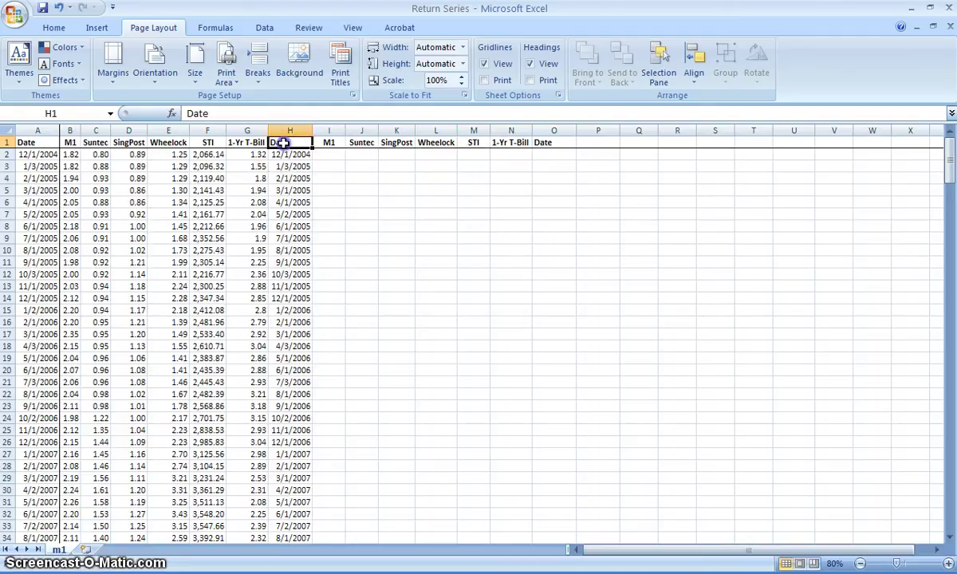
{"action": "left_click", "coordinate": [510, 143]}
{"action": "key", "text": "shift+Left"}
{"action": "key", "text": "shift+Left"}
{"action": "key", "text": "shift+Left"}
{"action": "key", "text": "shift+Left"}
{"action": "key", "text": "shift+Left"}
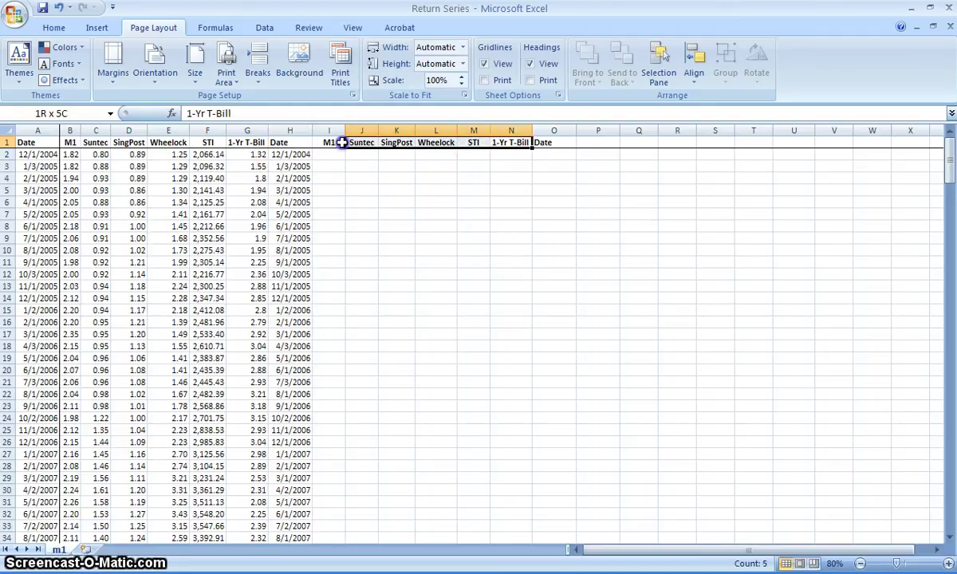
Clear the Date header in cell O1
{"action": "left_click", "coordinate": [556, 142]}
{"action": "key", "text": "Delete"}
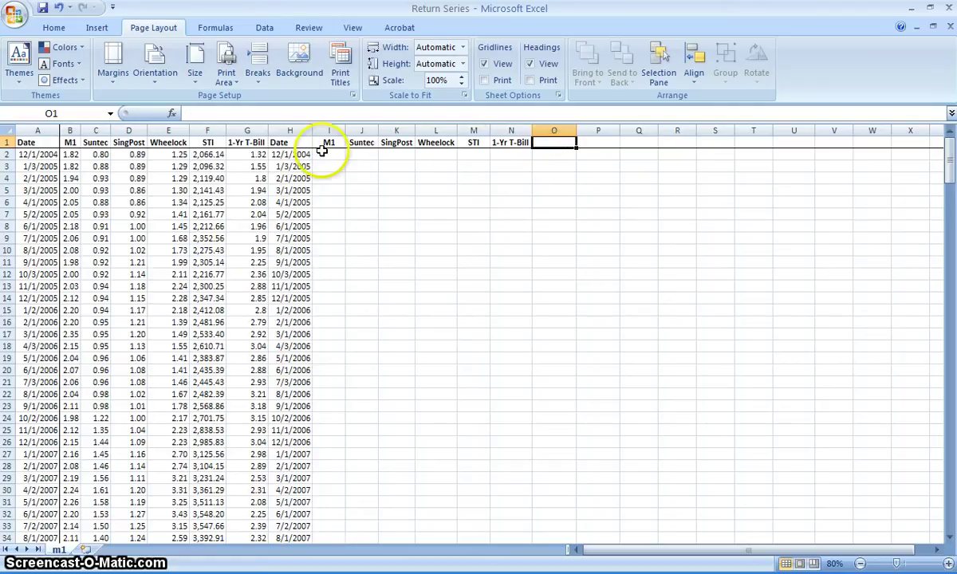
Enter the M1 return formula =(B3-B2)/B2 in cell I3 and fill it down for all dates
{"action": "left_click", "coordinate": [335, 157]}
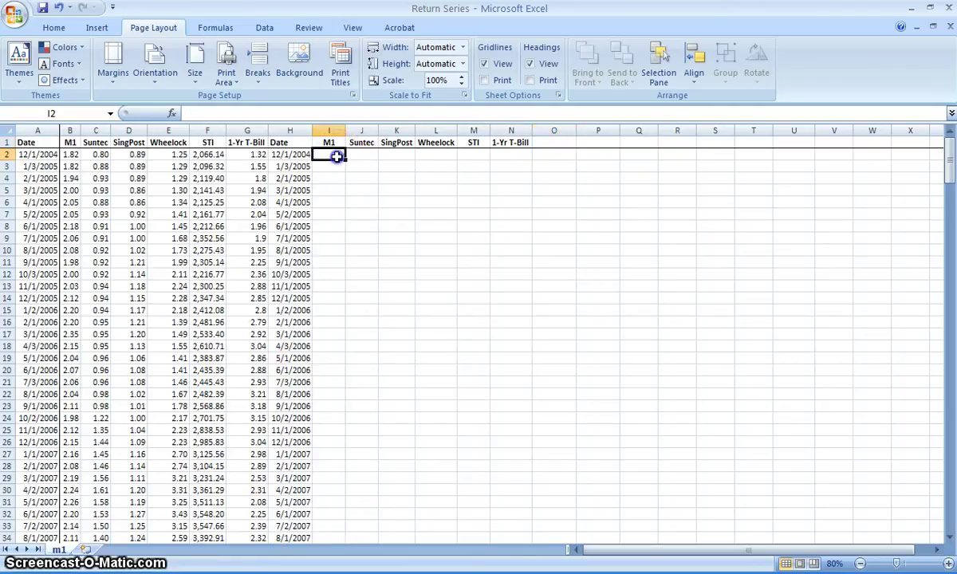
{"action": "left_click", "coordinate": [337, 164]}
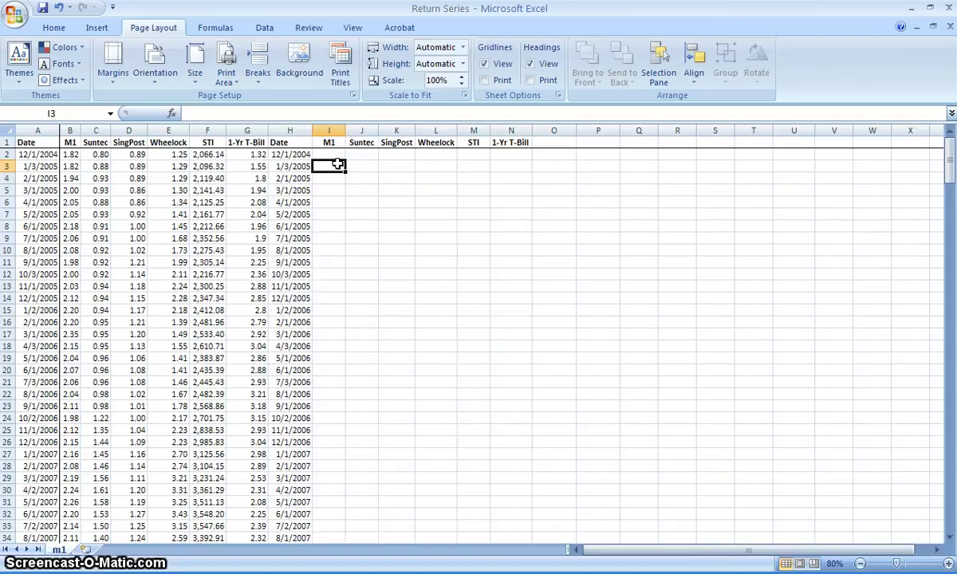
{"action": "type", "text": "=(B3"}
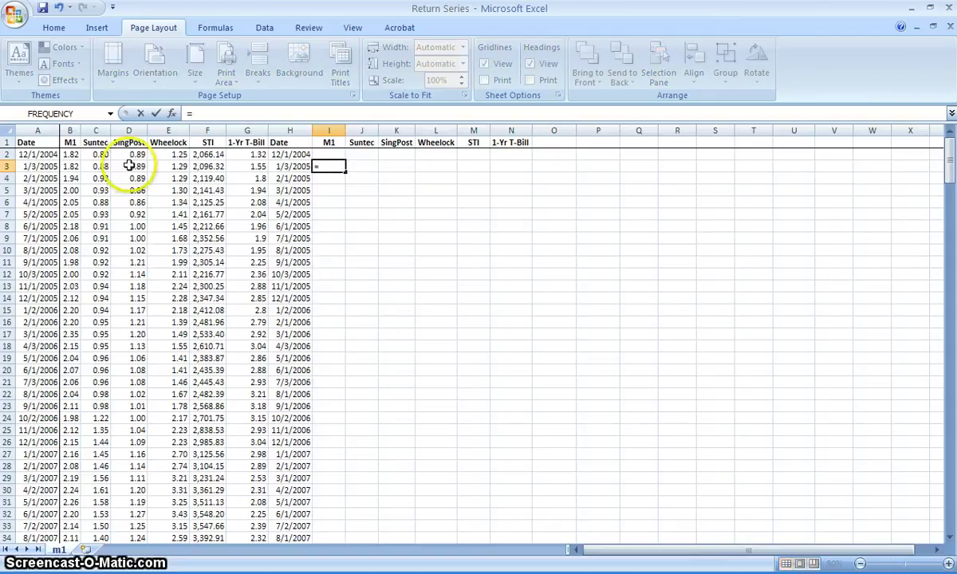
{"action": "type", "text": "-"}
{"action": "left_click", "coordinate": [74, 154]}
{"action": "type", "text": ")/"}
{"action": "left_click", "coordinate": [72, 154]}
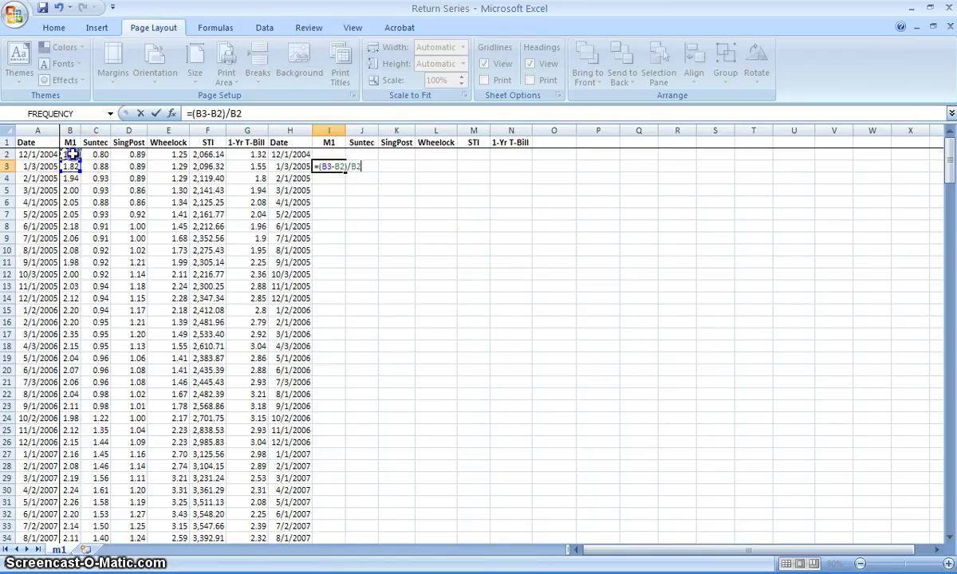
{"action": "key", "text": "Return"}
{"action": "left_click", "coordinate": [339, 167]}
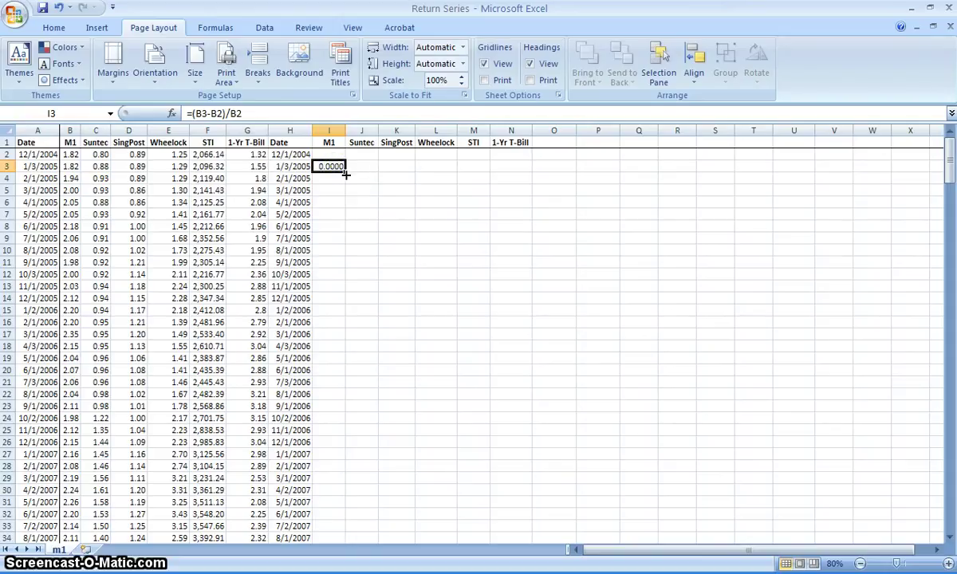
{"action": "double_click", "coordinate": [345, 173]}
Extend the M1 return formula across the Suntec, SingPost, Wheelock and STI columns and down all dates, keeping N3 empty
{"action": "left_click", "coordinate": [333, 166]}
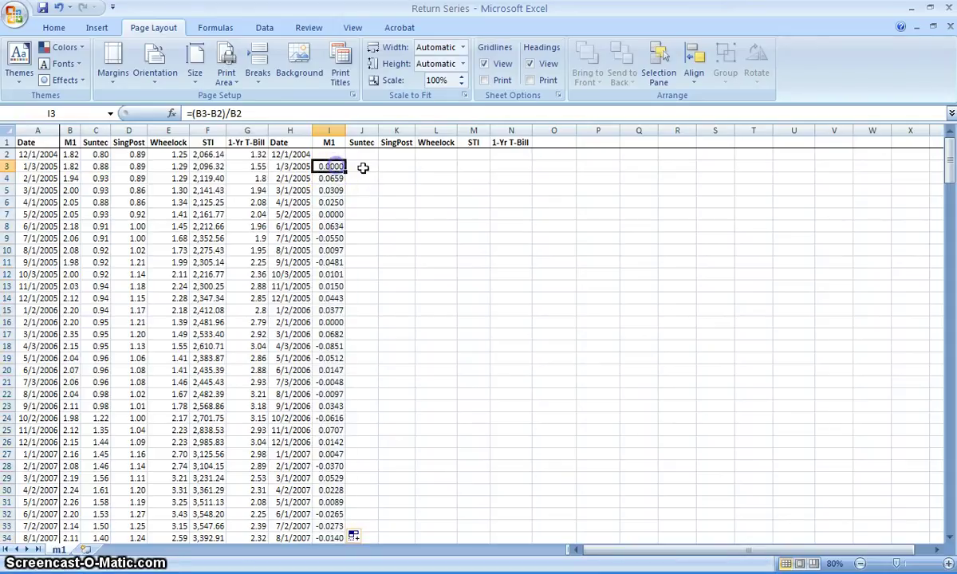
{"action": "left_click_drag", "start_coordinate": [348, 171], "coordinate": [542, 170]}
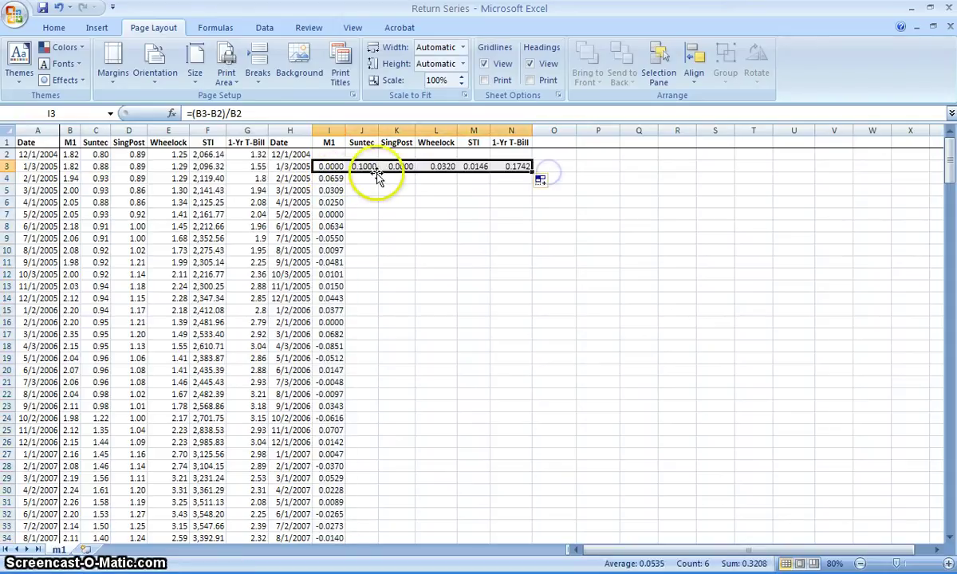
{"action": "left_click", "coordinate": [514, 167]}
{"action": "key", "text": "Delete"}
{"action": "left_click_drag", "start_coordinate": [364, 166], "coordinate": [478, 165]}
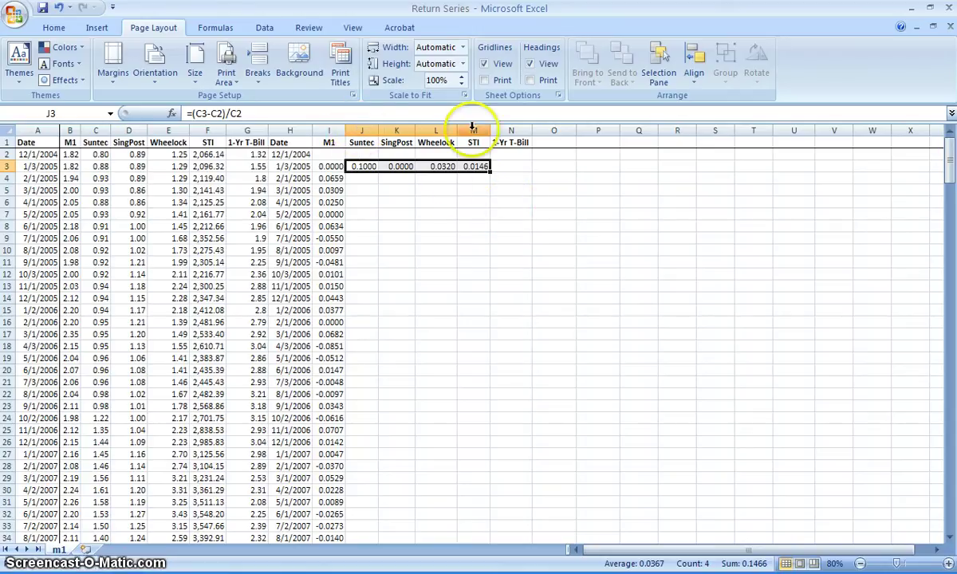
{"action": "double_click", "coordinate": [489, 172]}
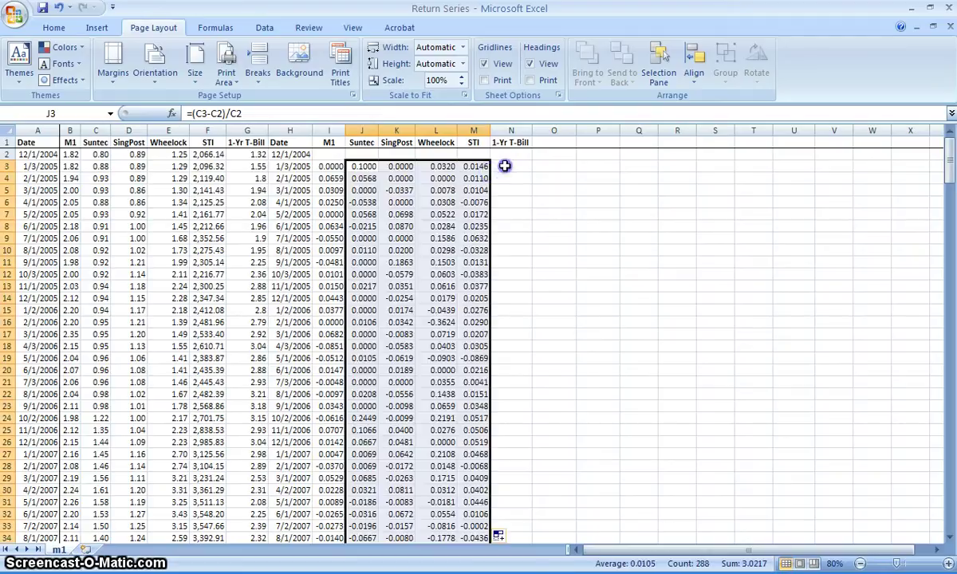
Link cell N2 to the 1-Yr T-Bill rate with =G2 and fill the formula down for all dates
{"action": "left_click", "coordinate": [513, 165]}
{"action": "left_click", "coordinate": [512, 154]}
{"action": "type", "text": "="}
{"action": "left_click", "coordinate": [256, 154]}
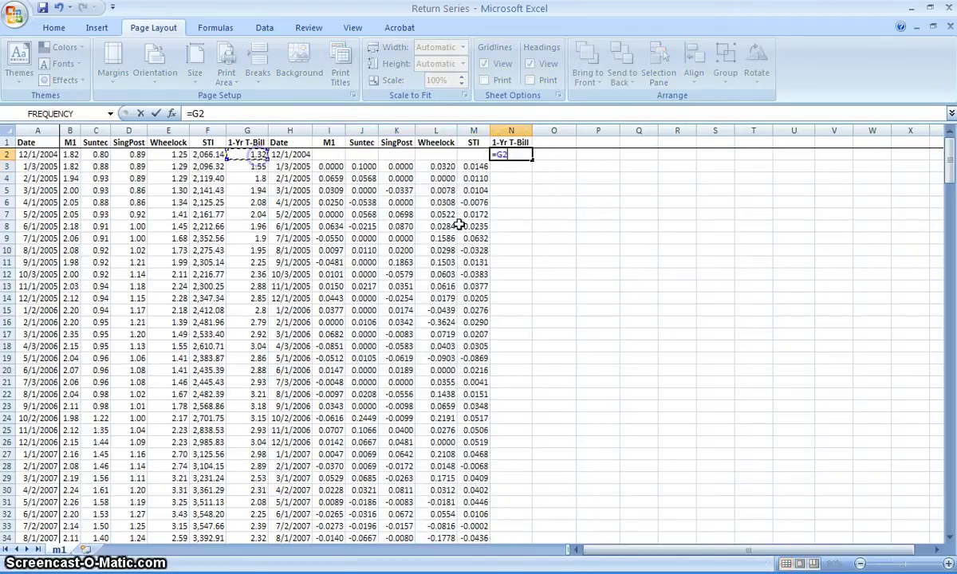
{"action": "key", "text": "Return"}
{"action": "left_click", "coordinate": [522, 154]}
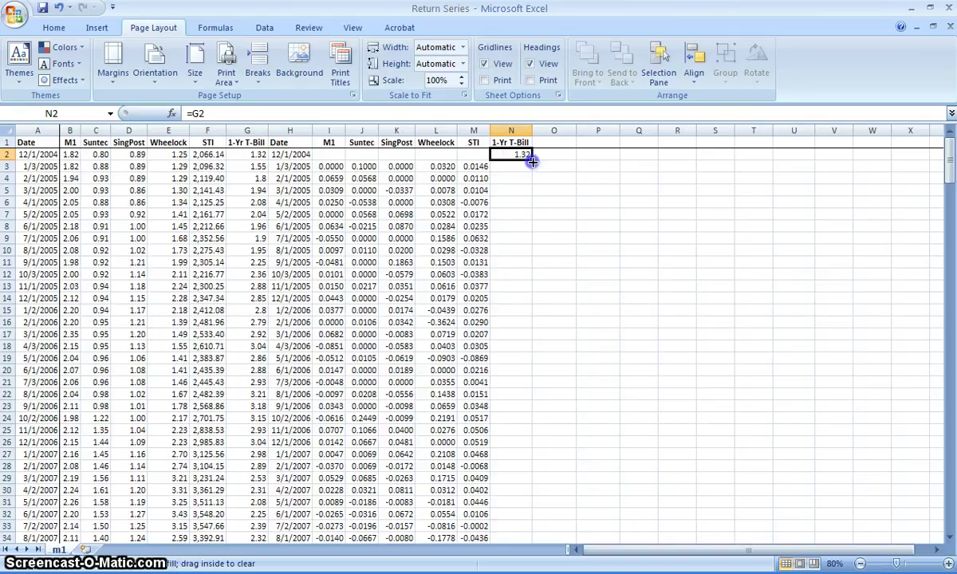
{"action": "left_click_drag", "start_coordinate": [531, 161], "coordinate": [532, 174]}
{"action": "left_click", "coordinate": [520, 165]}
{"action": "double_click", "coordinate": [532, 172]}
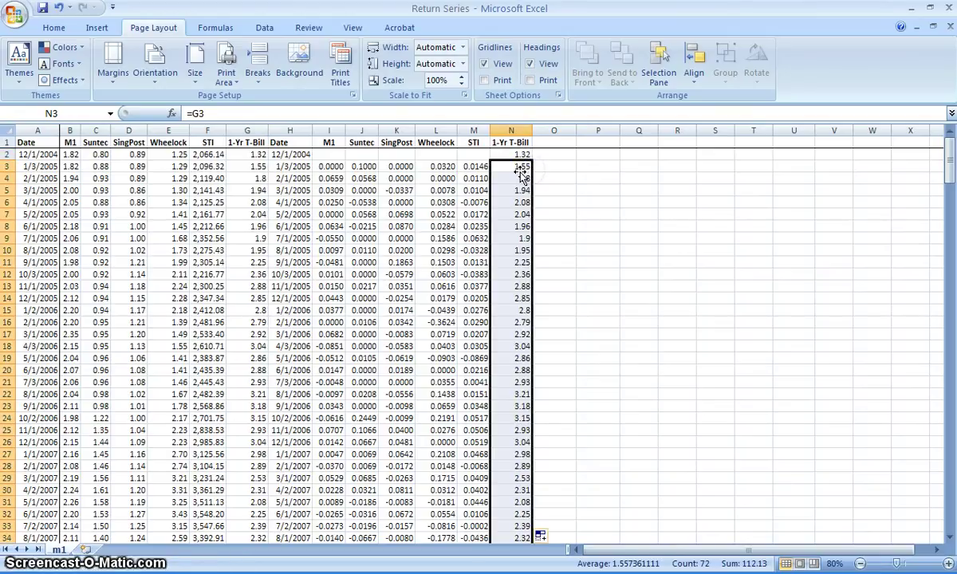
{"action": "left_click", "coordinate": [436, 177]}
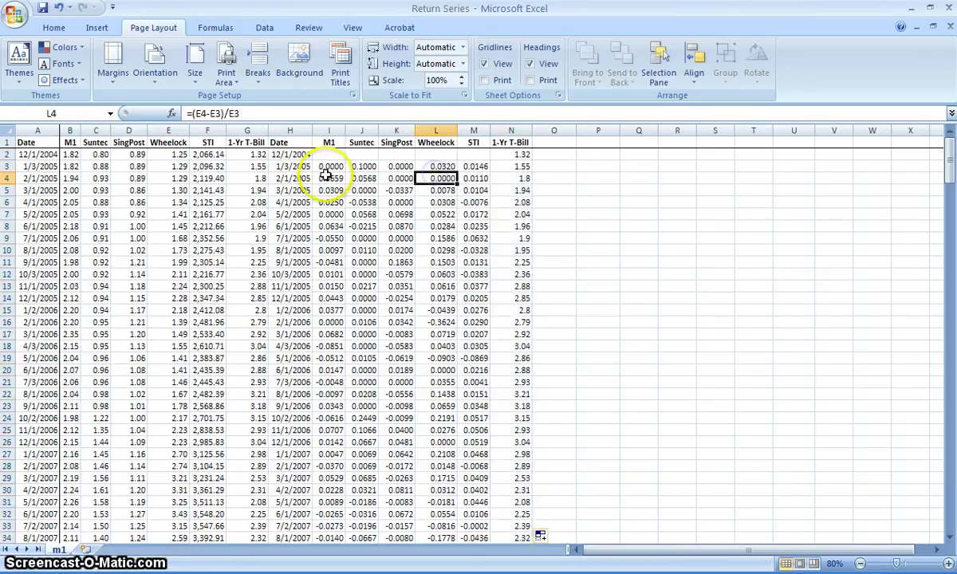
{"action": "left_click_drag", "start_coordinate": [326, 166], "coordinate": [464, 385]}
{"action": "left_click", "coordinate": [391, 190]}
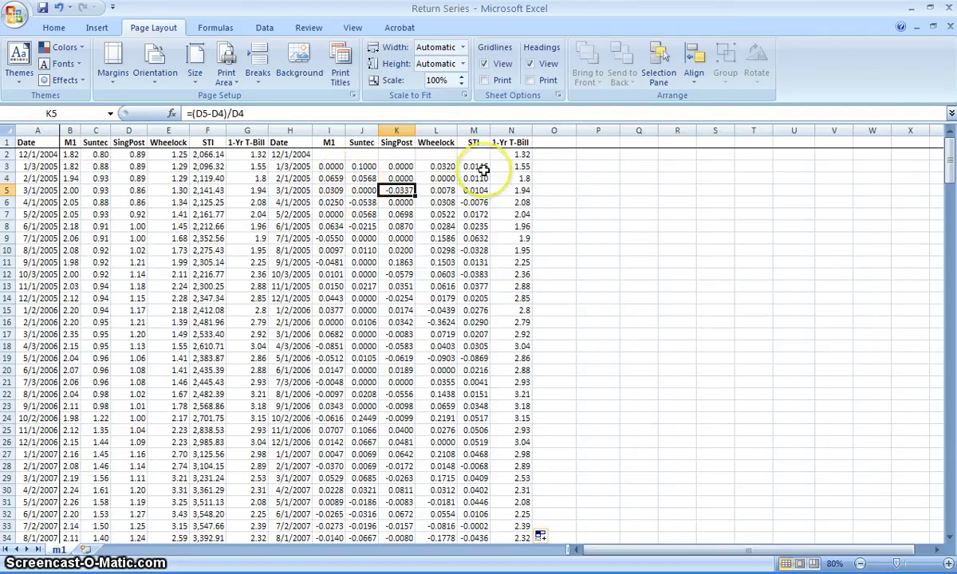
Change the 1-Yr T-Bill formula in N2 to =G2/100 and fill it down the column
{"action": "left_click", "coordinate": [522, 155]}
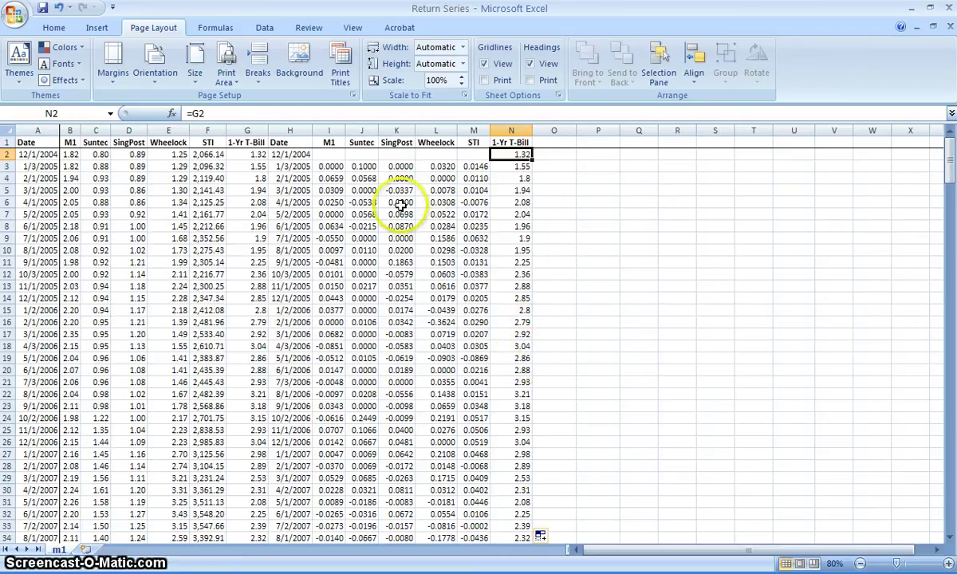
{"action": "key", "text": "F2"}
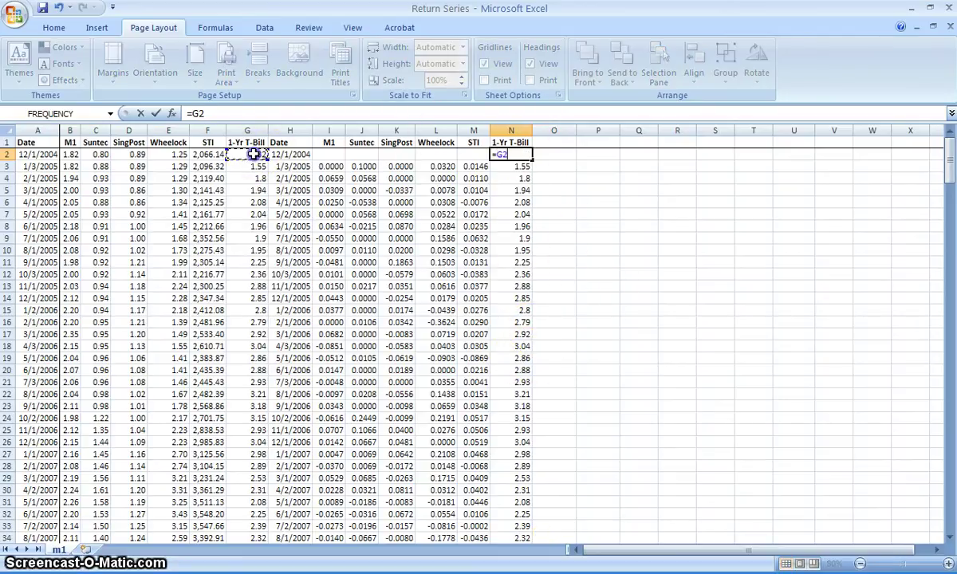
{"action": "type", "text": "/1"}
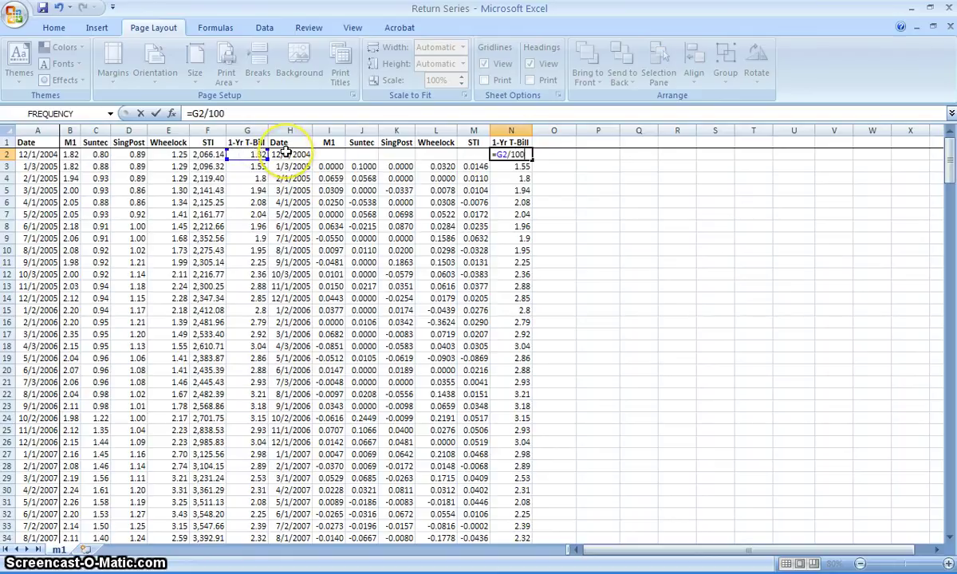
{"action": "type", "text": "00"}
{"action": "key", "text": "Return"}
{"action": "left_click", "coordinate": [522, 154]}
{"action": "left_click_drag", "start_coordinate": [532, 160], "coordinate": [521, 167]}
{"action": "left_click", "coordinate": [521, 167]}
{"action": "double_click", "coordinate": [532, 173]}
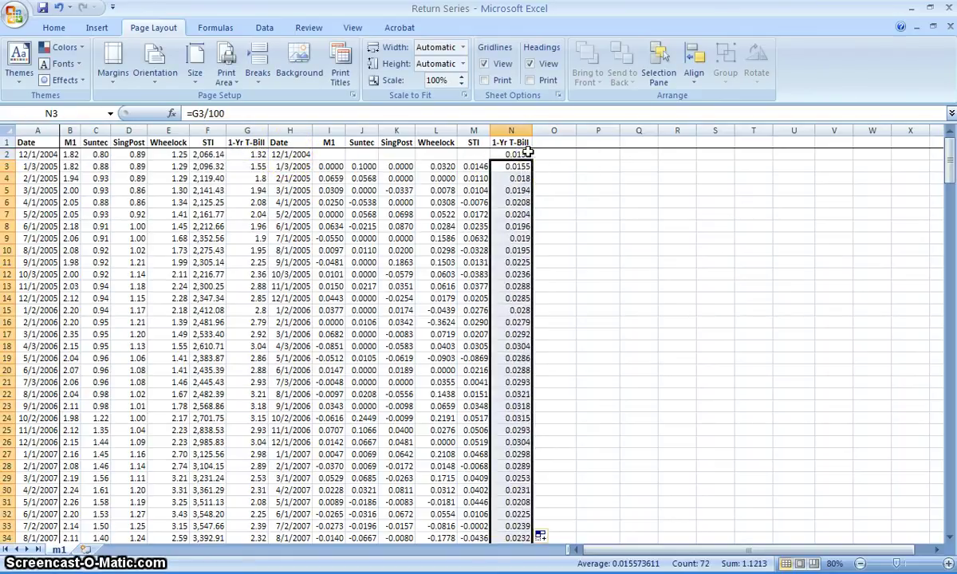
Copy the formatting of STI return column M to 1-Yr T-Bill column N and autofit column N's width
{"action": "left_click", "coordinate": [473, 131]}
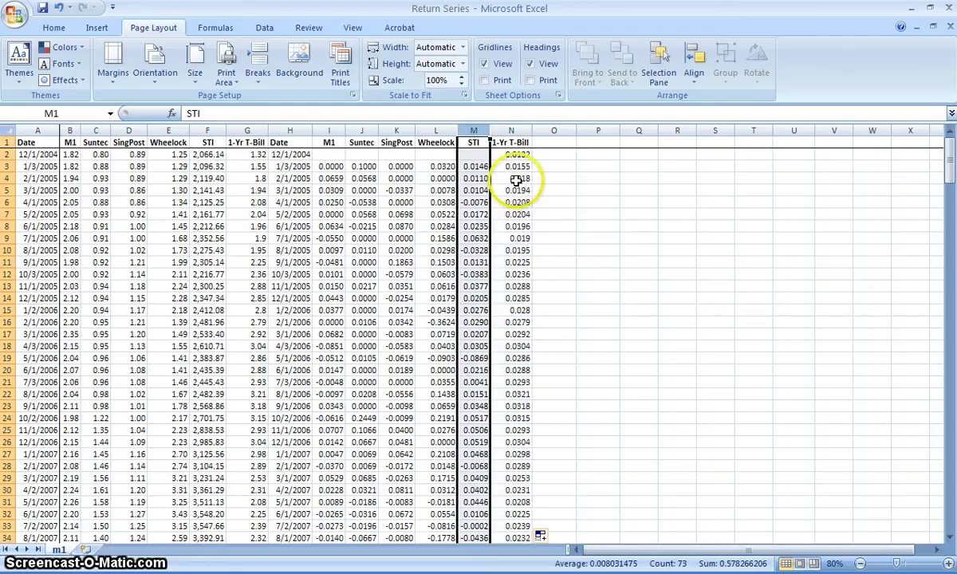
{"action": "left_click", "coordinate": [55, 29]}
{"action": "left_click", "coordinate": [74, 79]}
{"action": "left_click", "coordinate": [511, 131]}
{"action": "left_click", "coordinate": [536, 192]}
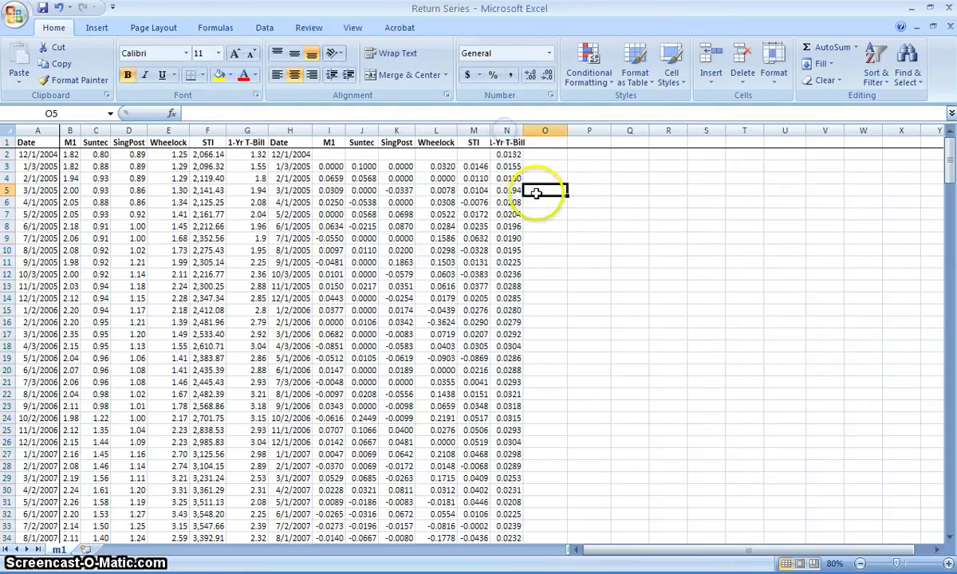
{"action": "double_click", "coordinate": [524, 131]}
{"action": "left_click", "coordinate": [554, 142]}
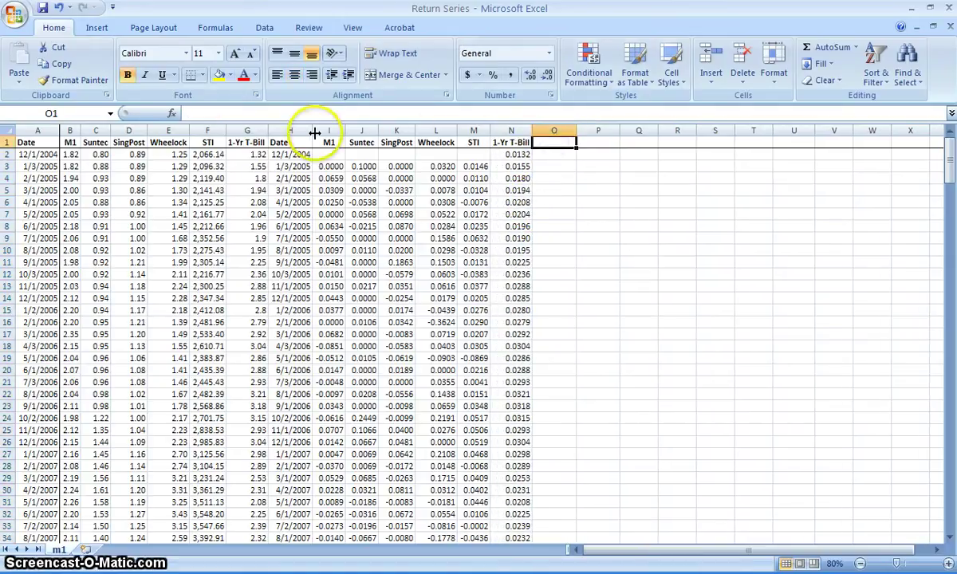
Copy the Date column H into column O
{"action": "left_click_drag", "start_coordinate": [322, 130], "coordinate": [467, 129]}
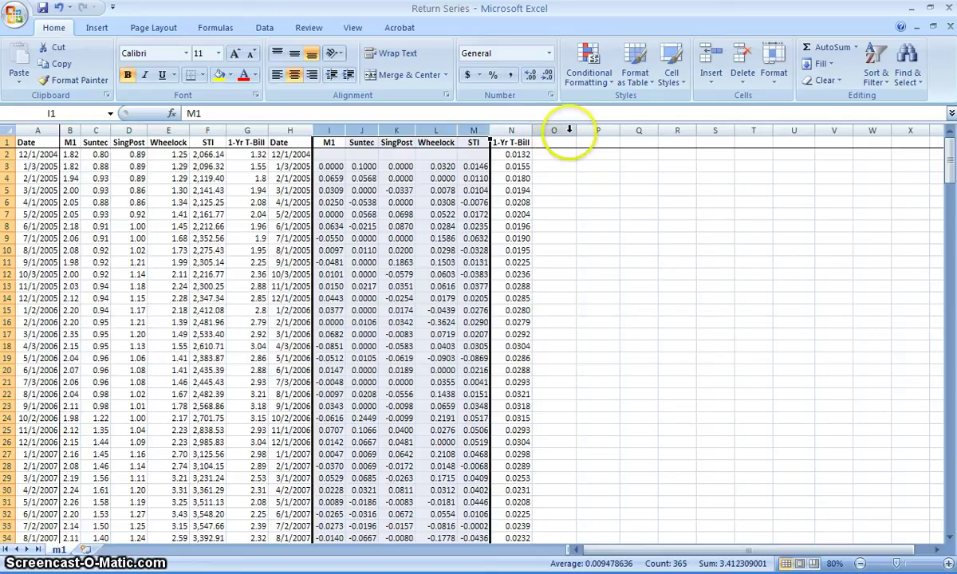
{"action": "left_click", "coordinate": [291, 129]}
{"action": "key", "text": "ctrl+c"}
{"action": "left_click", "coordinate": [554, 130]}
{"action": "key", "text": "ctrl+v"}
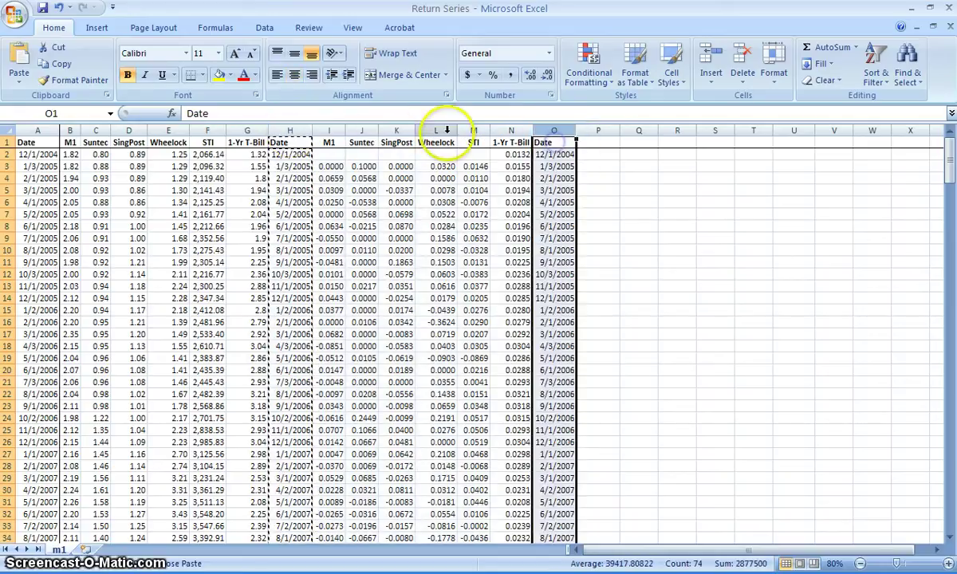
Copy the M1 to STI headers from I1:M1 into row 1 starting at P1
{"action": "left_click_drag", "start_coordinate": [327, 142], "coordinate": [492, 142]}
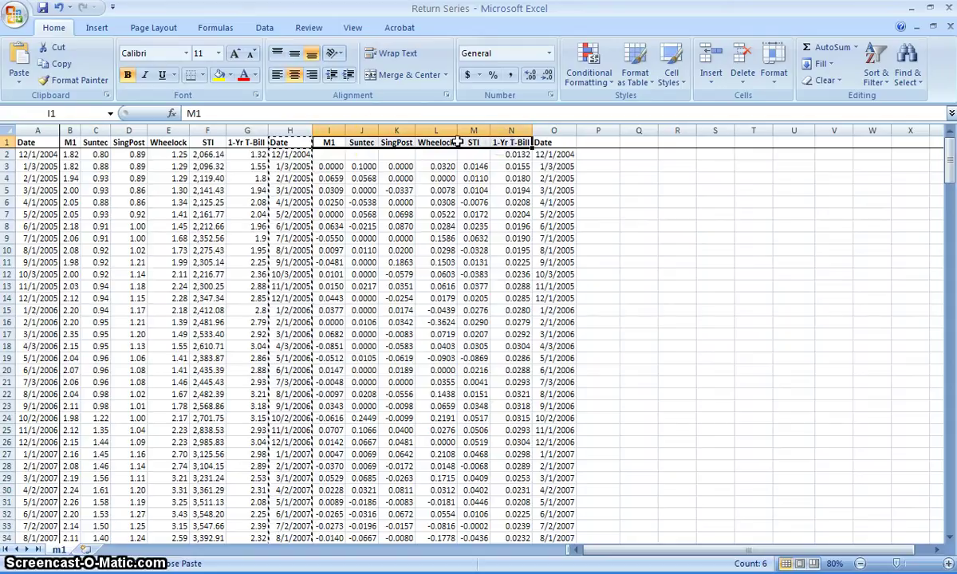
{"action": "left_click_drag", "start_coordinate": [331, 142], "coordinate": [476, 141]}
{"action": "key", "text": "ctrl+c"}
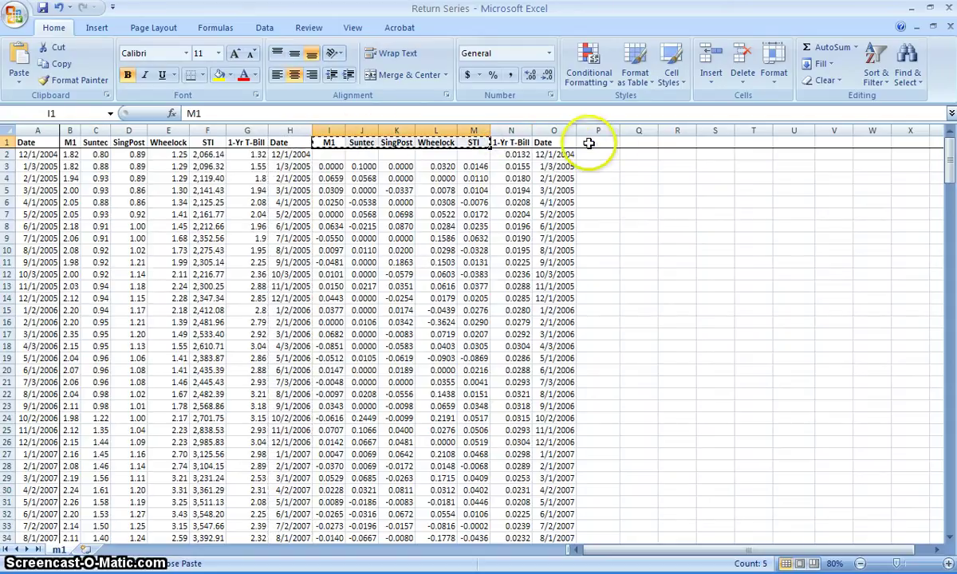
{"action": "left_click", "coordinate": [590, 142]}
{"action": "key", "text": "ctrl+v"}
Enter a starting value of 1000 in P2 and fill it across to the STI column in T2
{"action": "key", "text": "Down"}
{"action": "type", "text": "1"}
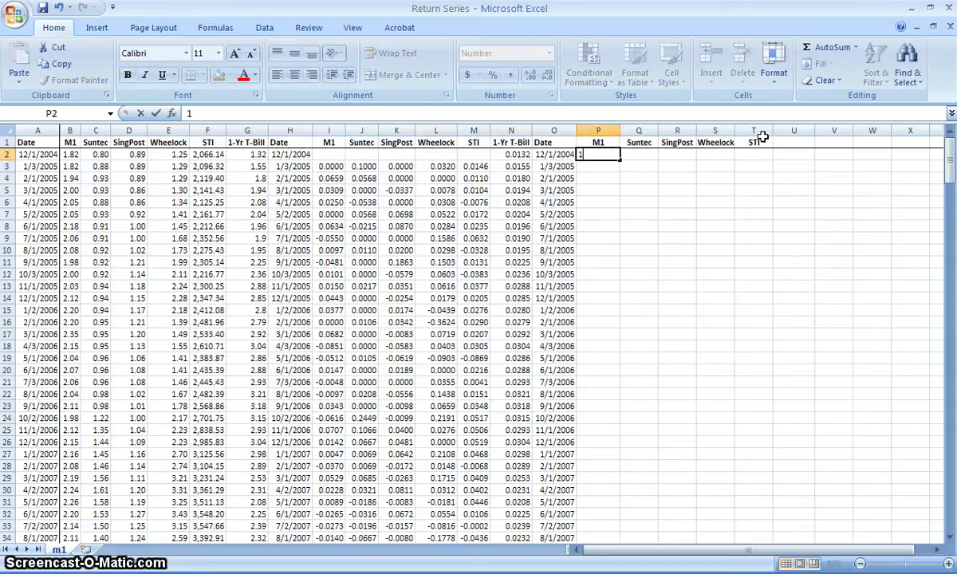
{"action": "type", "text": "000"}
{"action": "key", "text": "Return"}
{"action": "left_click", "coordinate": [602, 154]}
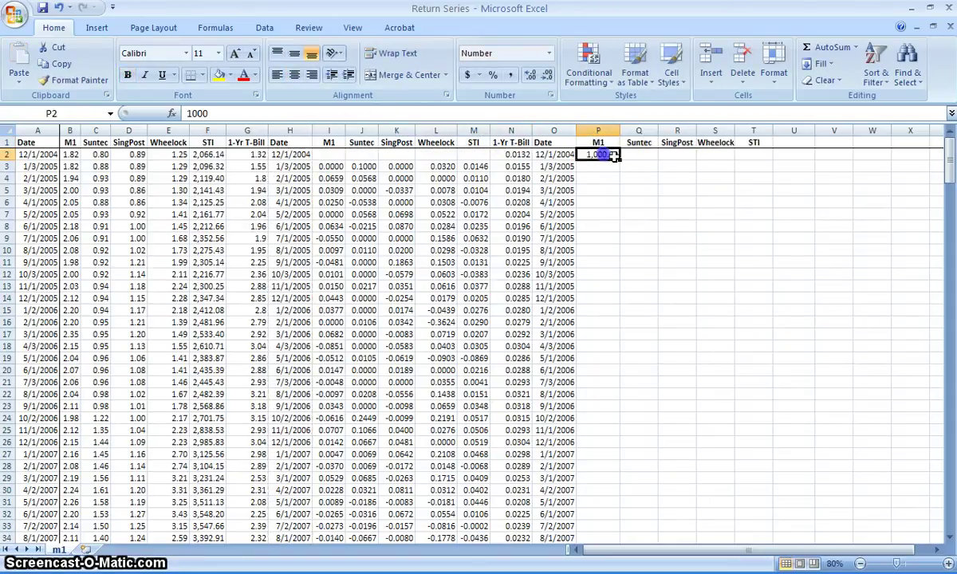
{"action": "left_click_drag", "start_coordinate": [620, 158], "coordinate": [758, 157]}
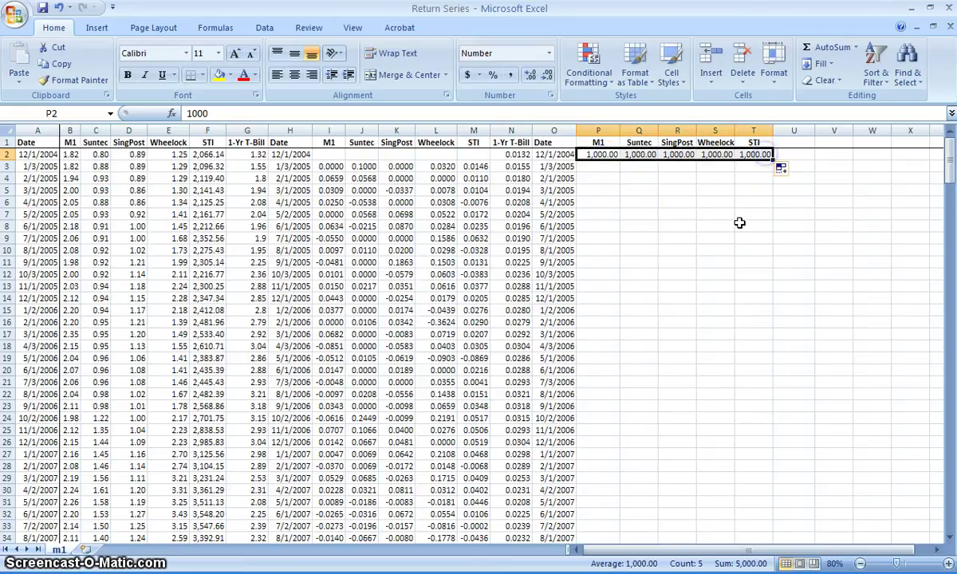
{"action": "left_click", "coordinate": [690, 210]}
Enter the M1 growth formula =P2*(1+I3) in cell P3
{"action": "left_click", "coordinate": [594, 168]}
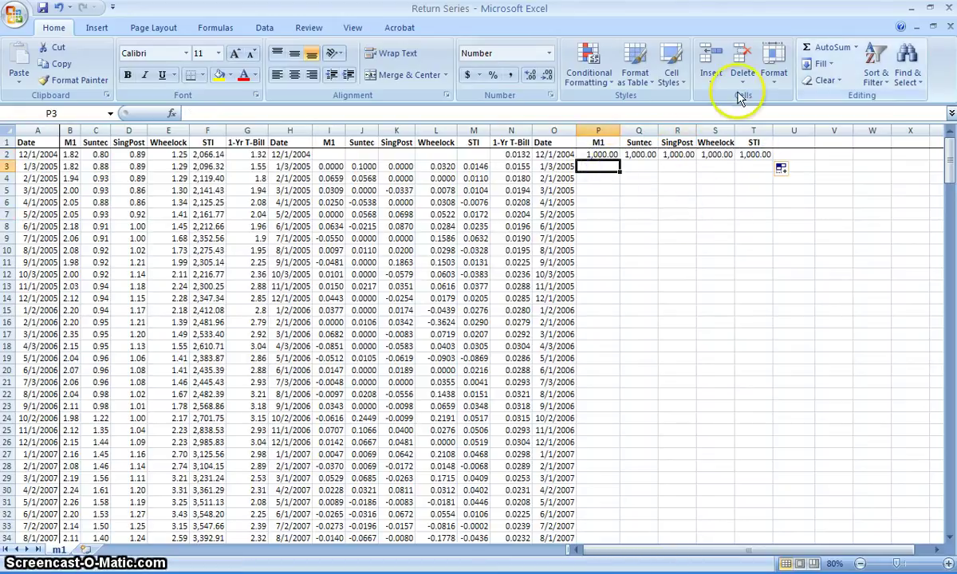
{"action": "type", "text": "="}
{"action": "left_click", "coordinate": [602, 154]}
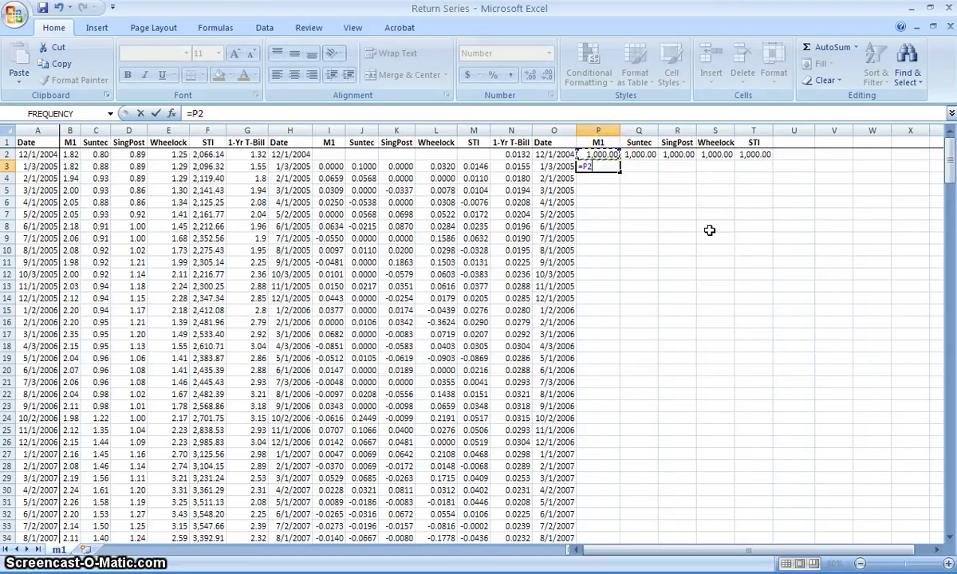
{"action": "type", "text": "*("}
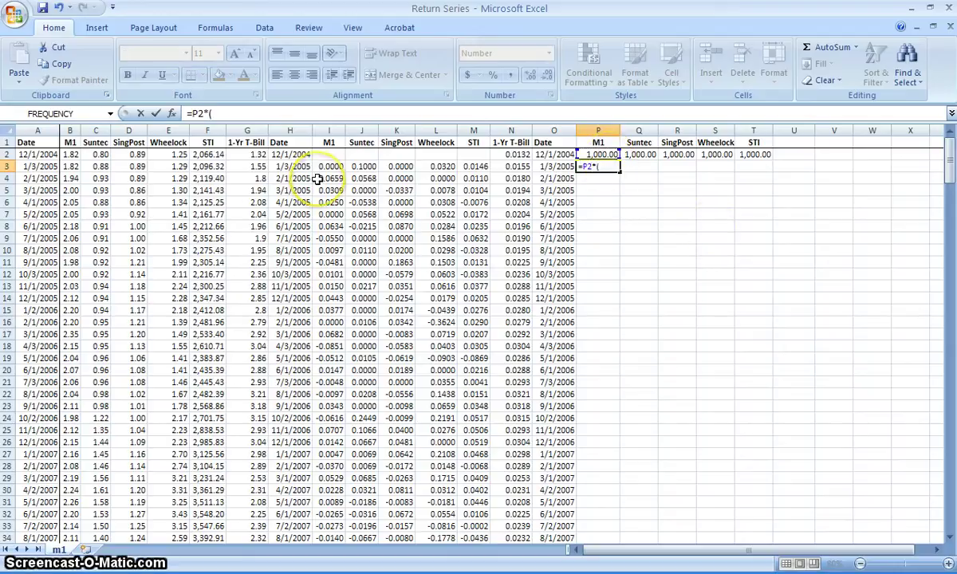
{"action": "type", "text": "1+"}
{"action": "left_click", "coordinate": [329, 167]}
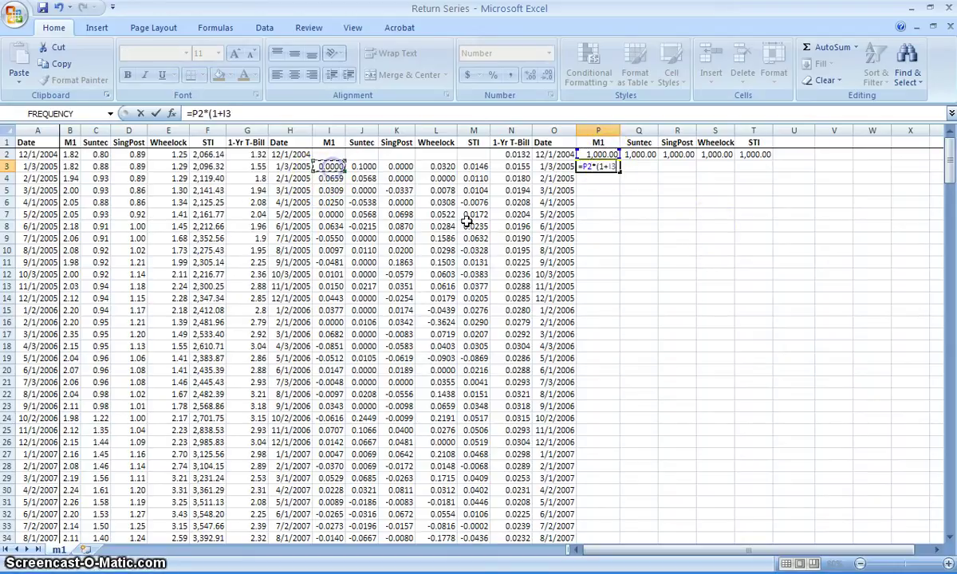
{"action": "type", "text": ")"}
{"action": "key", "text": "Return"}
Fill the P3 growth formula down column P and across to T3, including down columns Q through T
{"action": "left_click", "coordinate": [607, 167]}
{"action": "double_click", "coordinate": [620, 173]}
{"action": "left_click", "coordinate": [606, 168]}
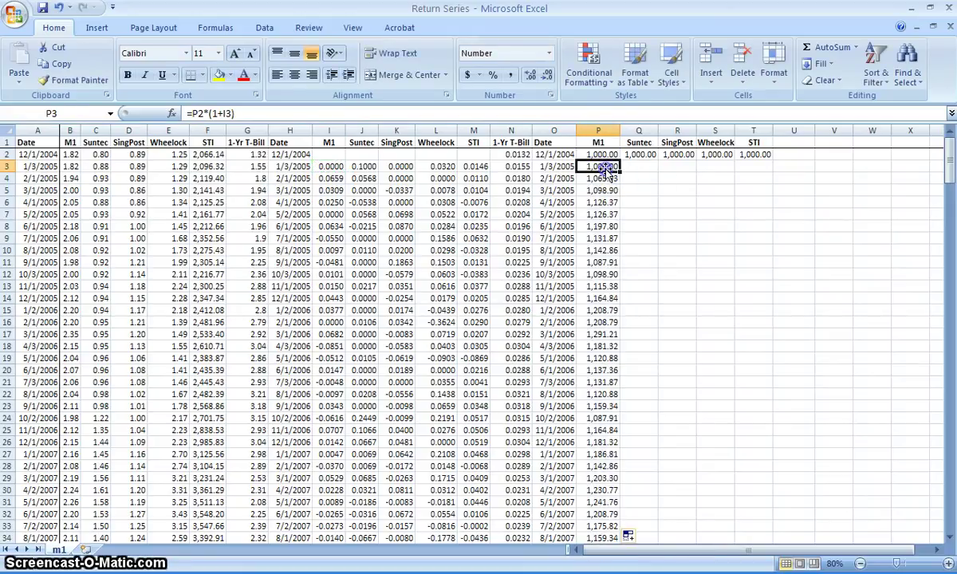
{"action": "left_click_drag", "start_coordinate": [619, 171], "coordinate": [754, 170]}
{"action": "left_click_drag", "start_coordinate": [640, 167], "coordinate": [753, 166]}
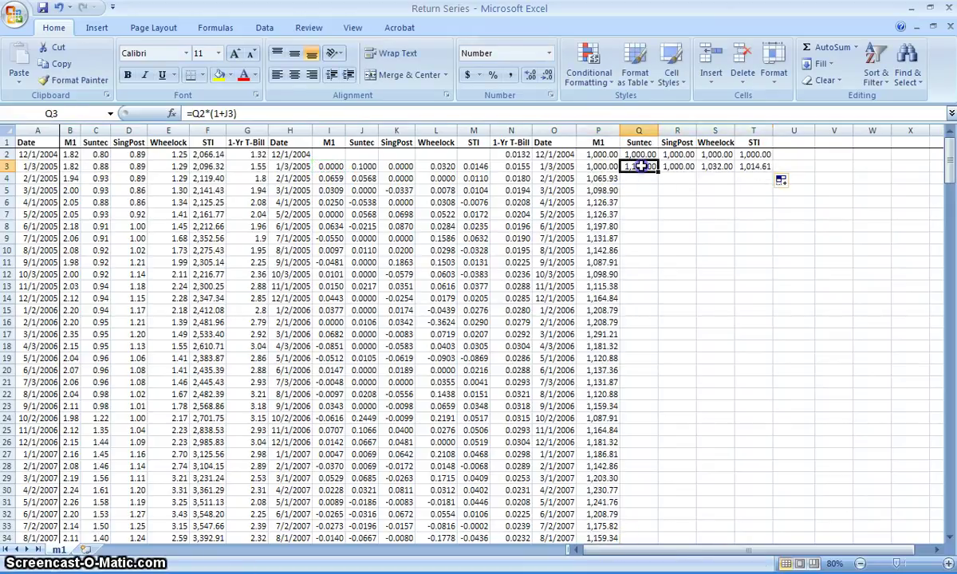
{"action": "double_click", "coordinate": [773, 172]}
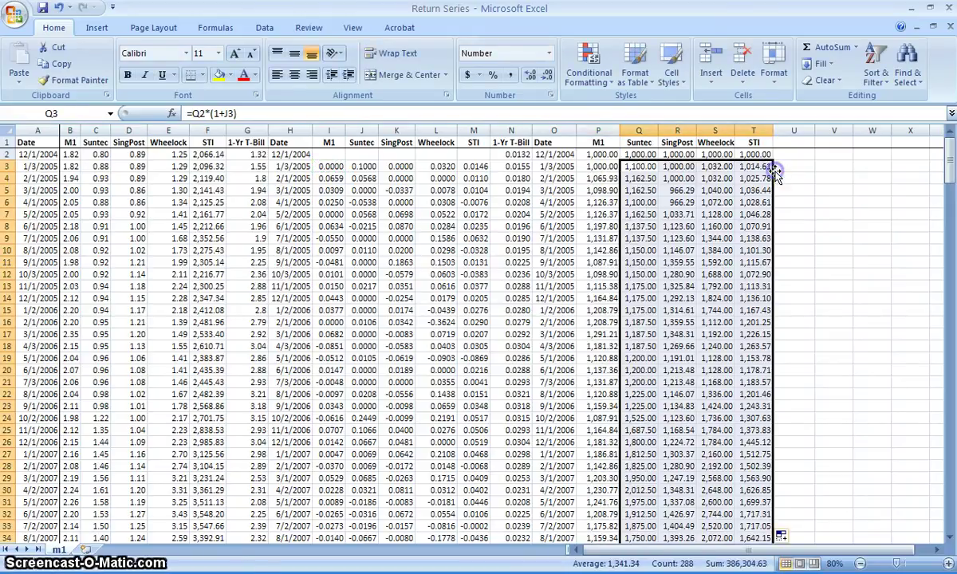
{"action": "left_click", "coordinate": [638, 167]}
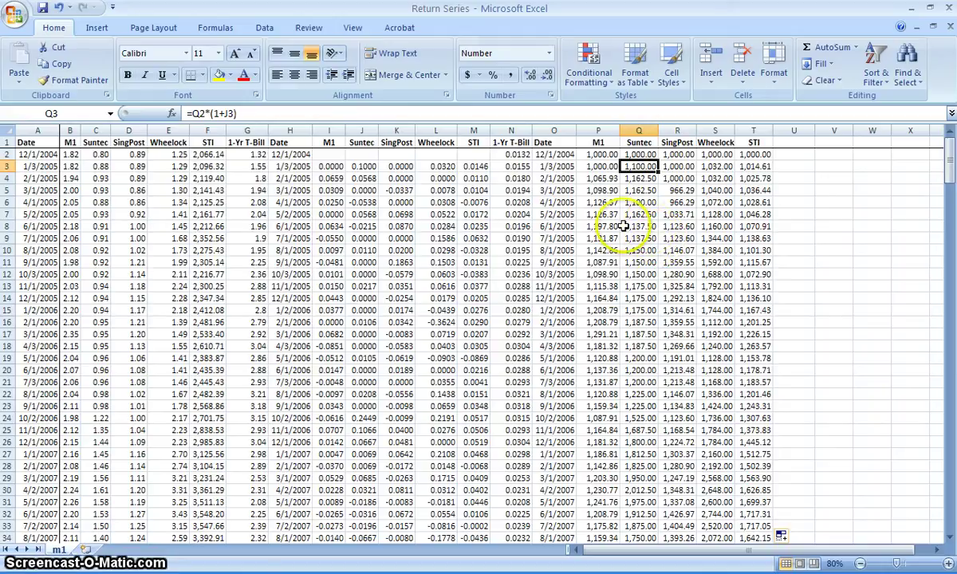
Insert a 2-D line chart with markers from the dates and growth values in O1:T74
{"action": "left_click", "coordinate": [558, 143]}
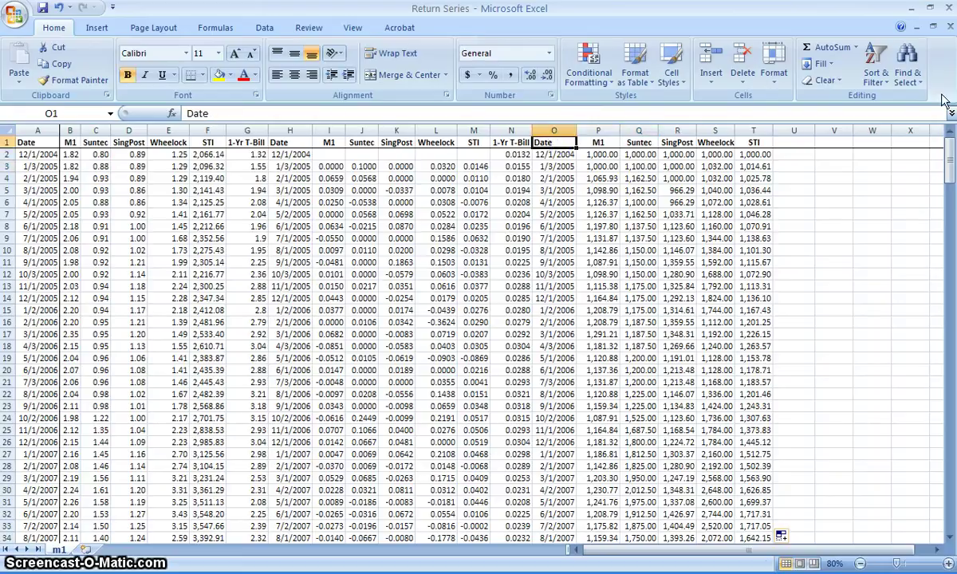
{"action": "key", "text": "shift+Right"}
{"action": "key", "text": "shift+Right"}
{"action": "key", "text": "shift+Right"}
{"action": "key", "text": "shift+Right"}
{"action": "key", "text": "shift+Right"}
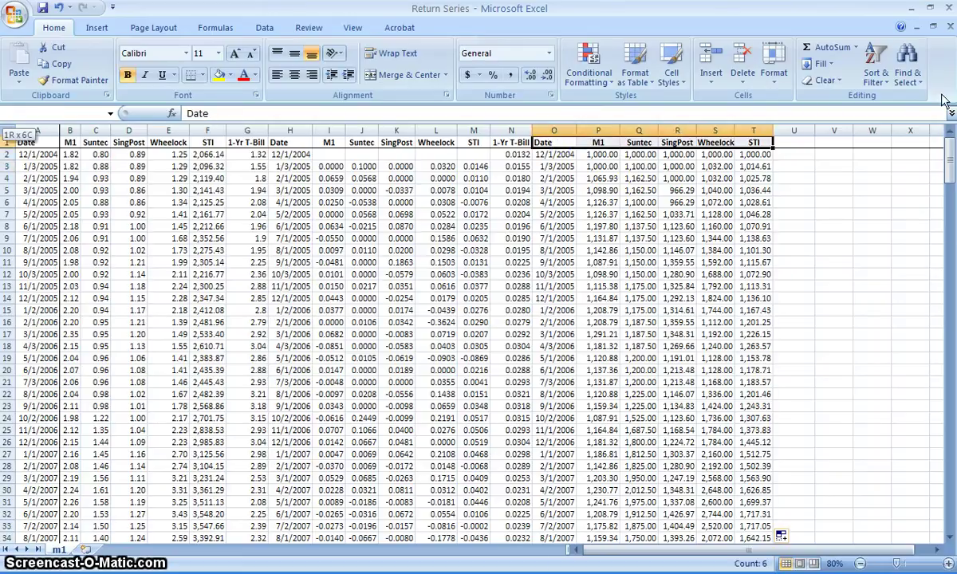
{"action": "key", "text": "ctrl+shift+Down"}
{"action": "left_click", "coordinate": [110, 28]}
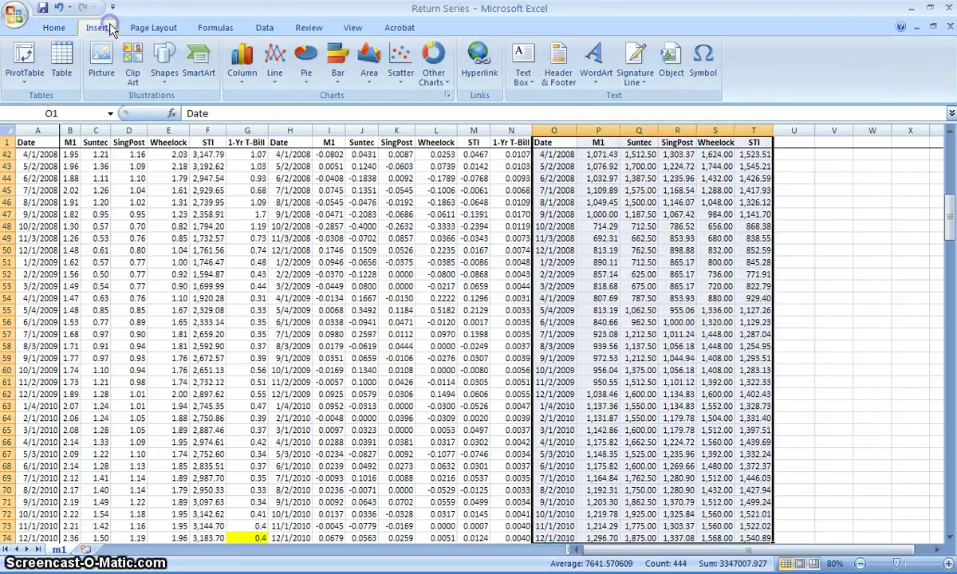
{"action": "left_click", "coordinate": [275, 78]}
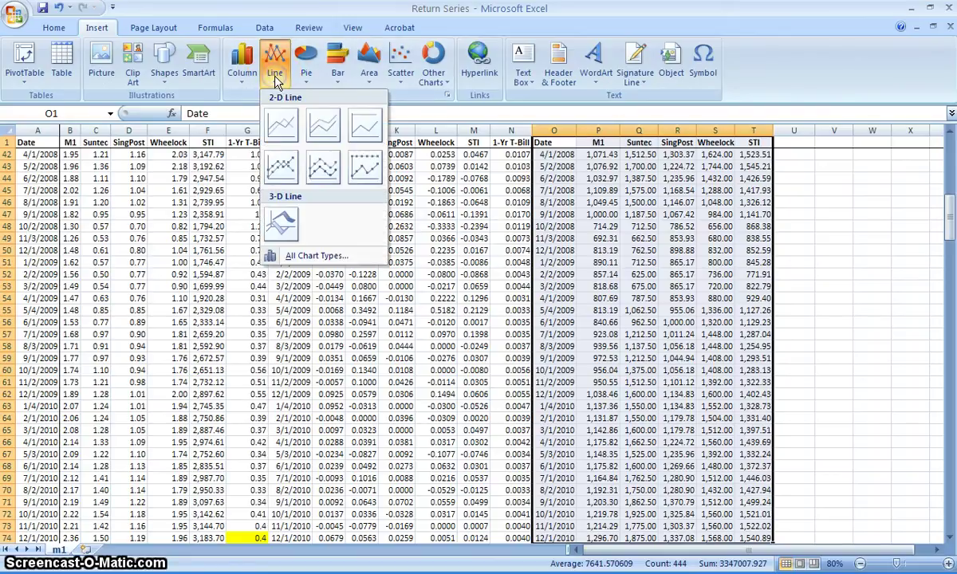
{"action": "left_click", "coordinate": [283, 167]}
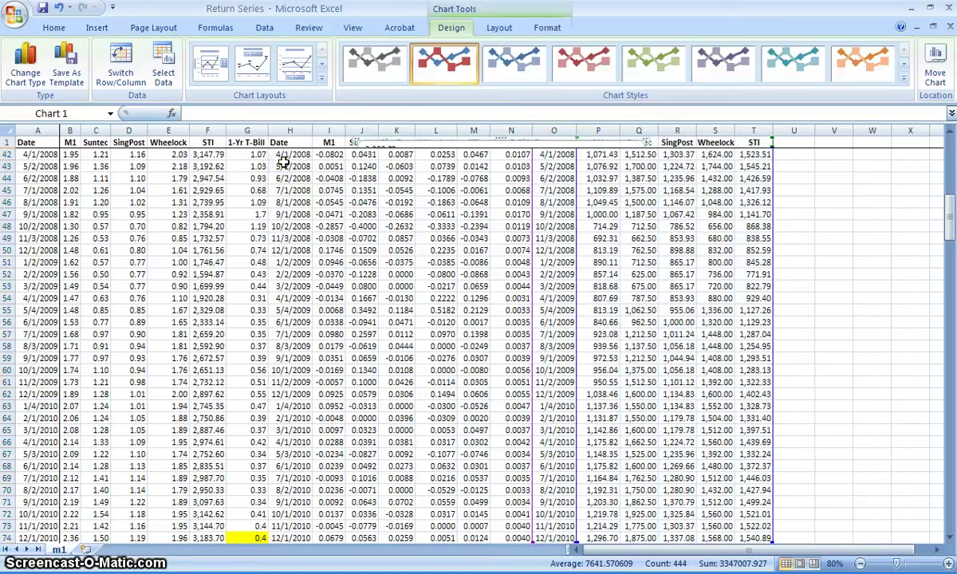
Move the line chart to a new sheet named Chart1
{"action": "left_click", "coordinate": [934, 70]}
{"action": "left_click", "coordinate": [218, 171]}
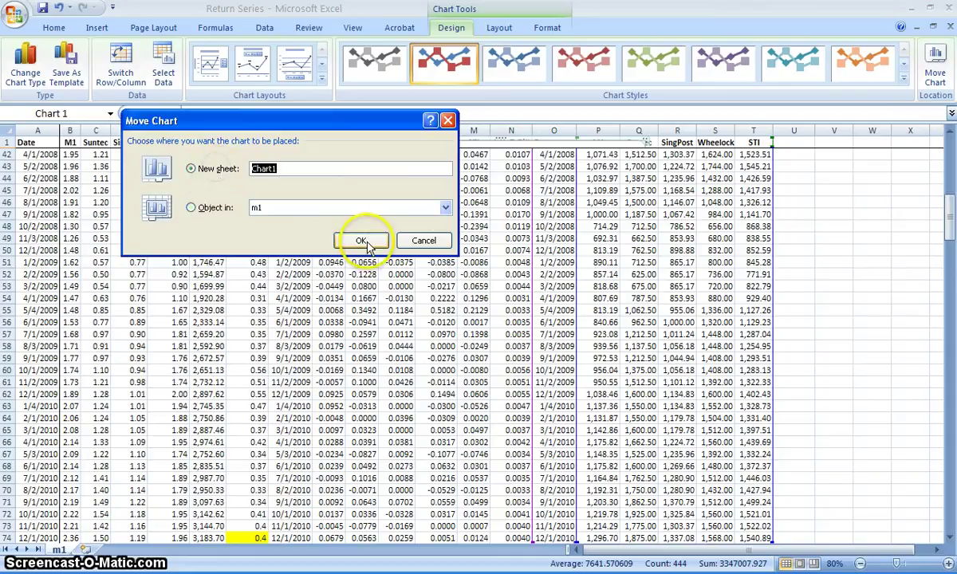
{"action": "left_click", "coordinate": [362, 240]}
Set the growth chart's legend position to Bottom
{"action": "left_click", "coordinate": [730, 441]}
{"action": "left_click", "coordinate": [738, 335]}
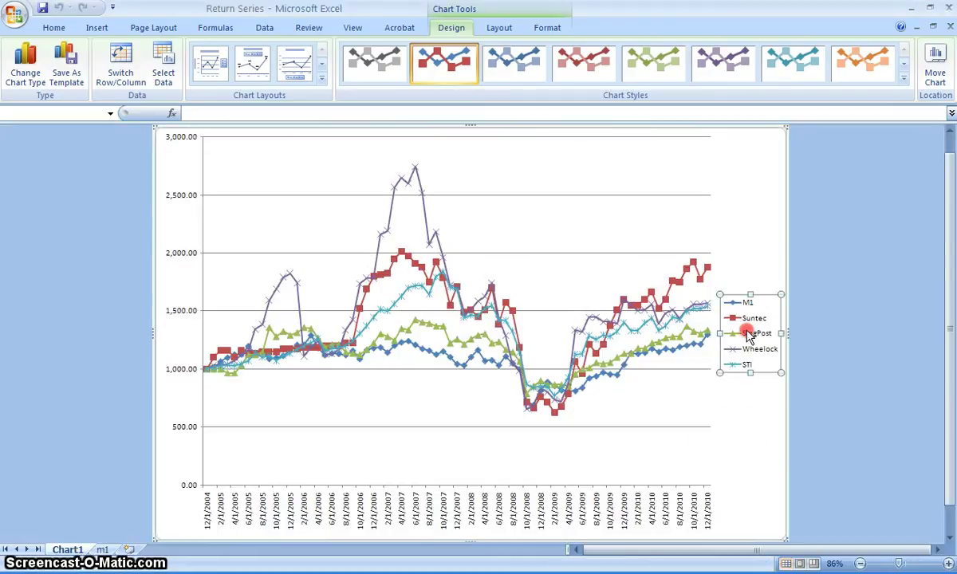
{"action": "right_click", "coordinate": [741, 330]}
{"action": "left_click", "coordinate": [839, 451]}
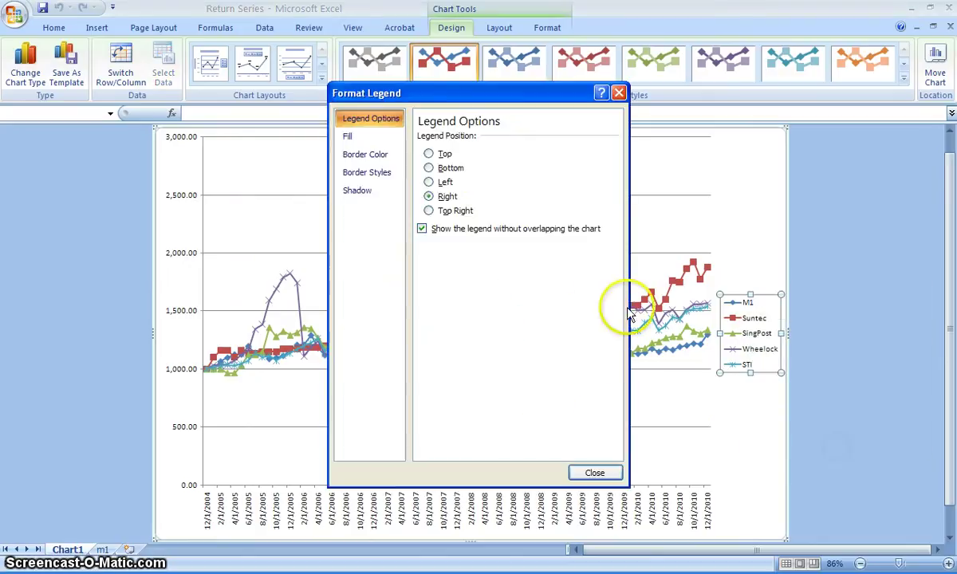
{"action": "left_click", "coordinate": [437, 169]}
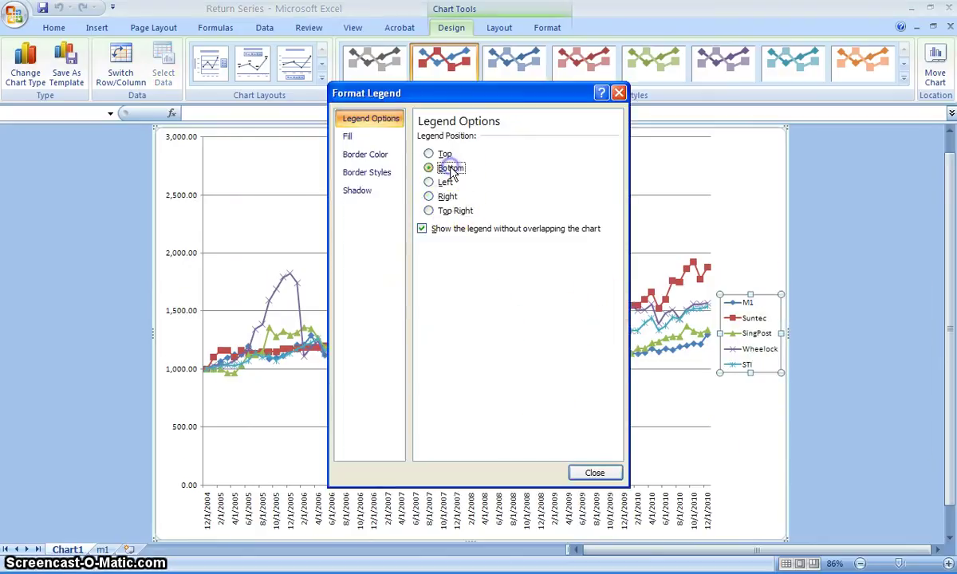
{"action": "left_click", "coordinate": [594, 472]}
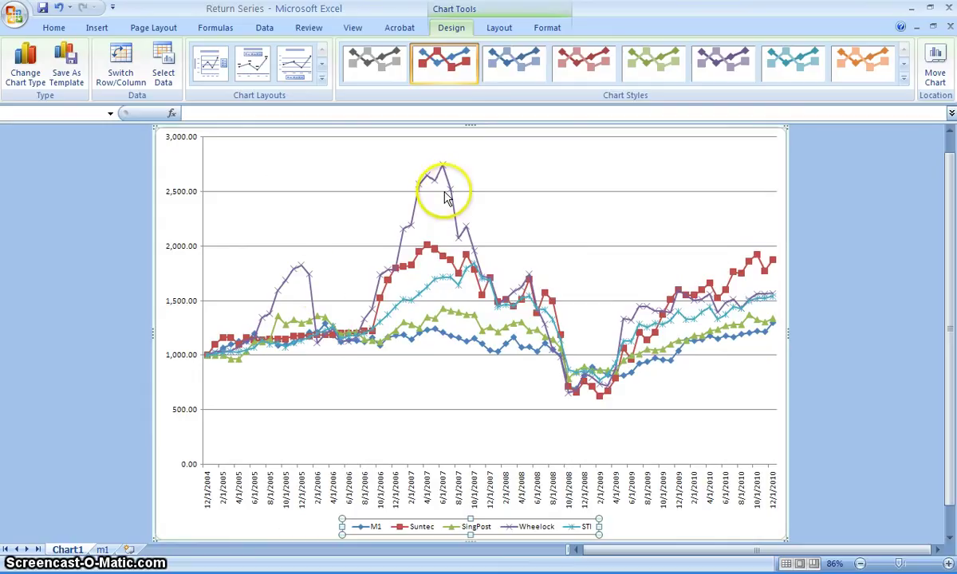
Examine the growth lines of M1, Suntec, SingPost, Wheelock and STI across the charted period
{"action": "mouse_move", "coordinate": [310, 279]}
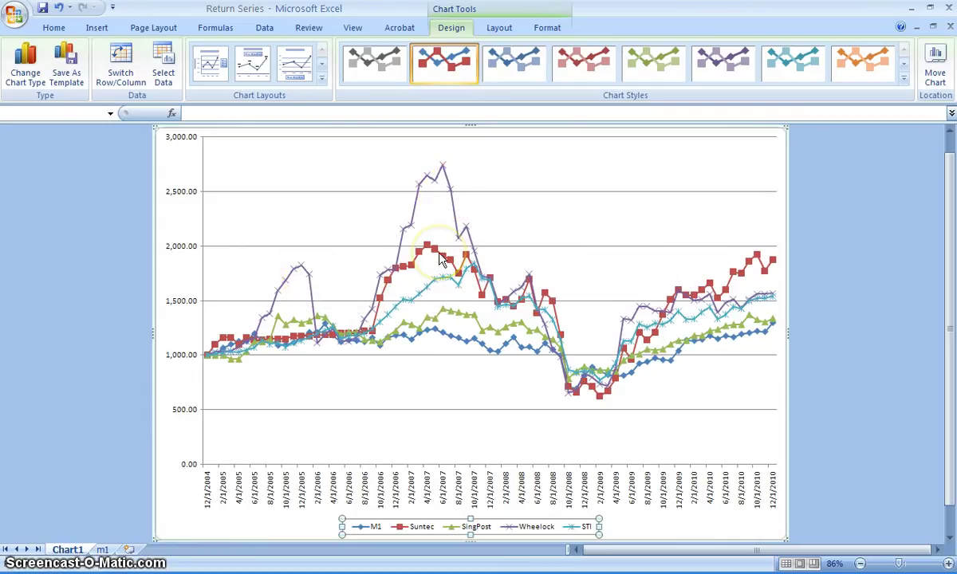
{"action": "mouse_move", "coordinate": [438, 259]}
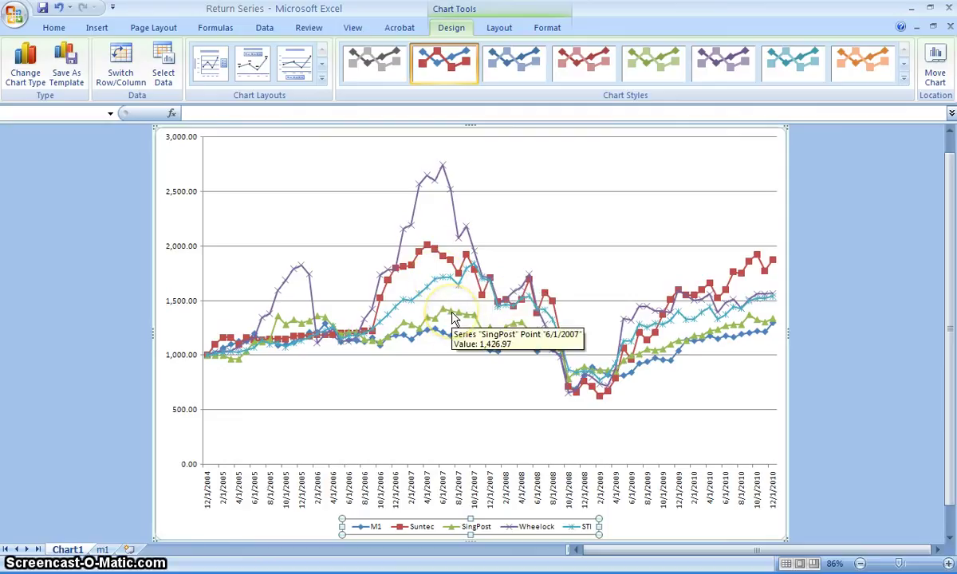
{"action": "mouse_move", "coordinate": [457, 343]}
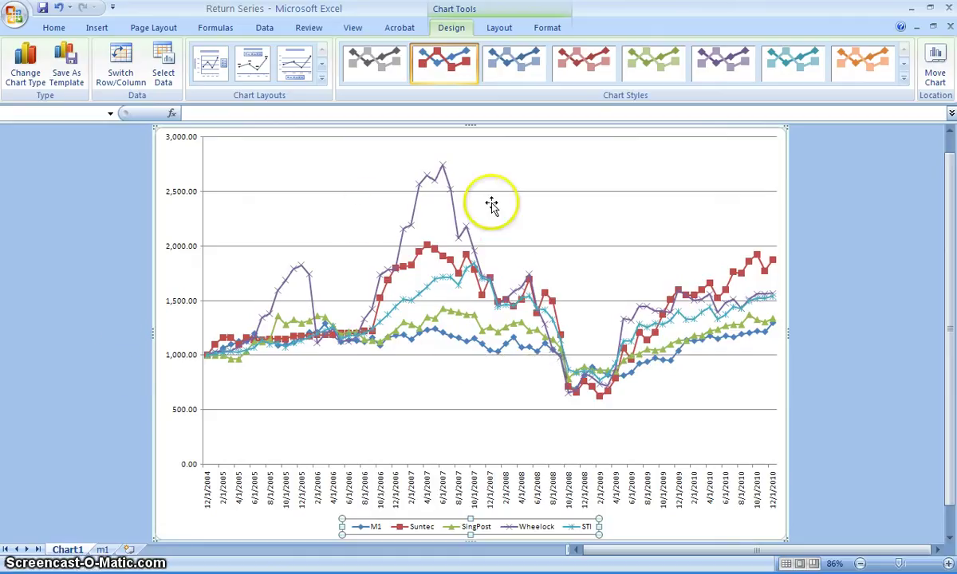
{"action": "mouse_move", "coordinate": [460, 235]}
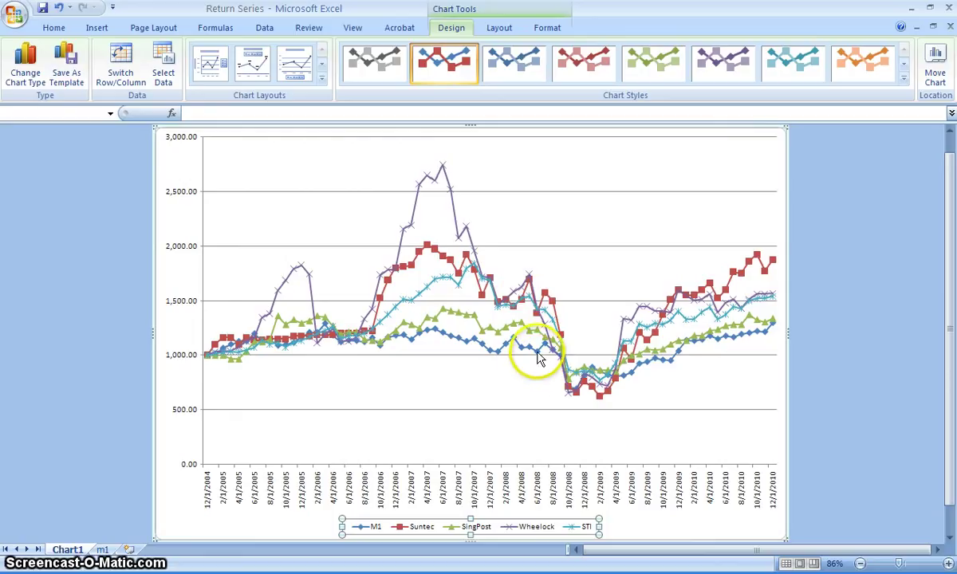
{"action": "mouse_move", "coordinate": [538, 359]}
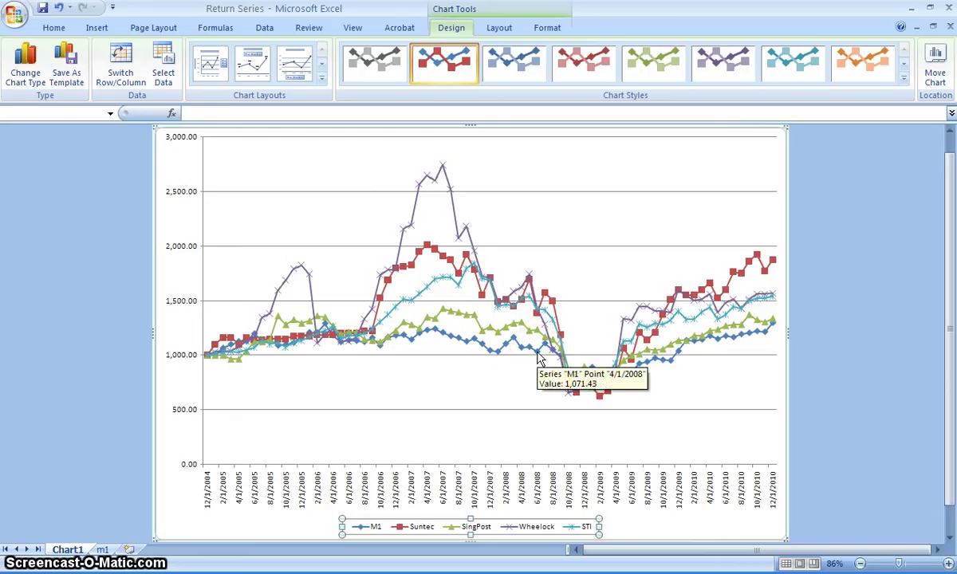
{"action": "left_click", "coordinate": [443, 174]}
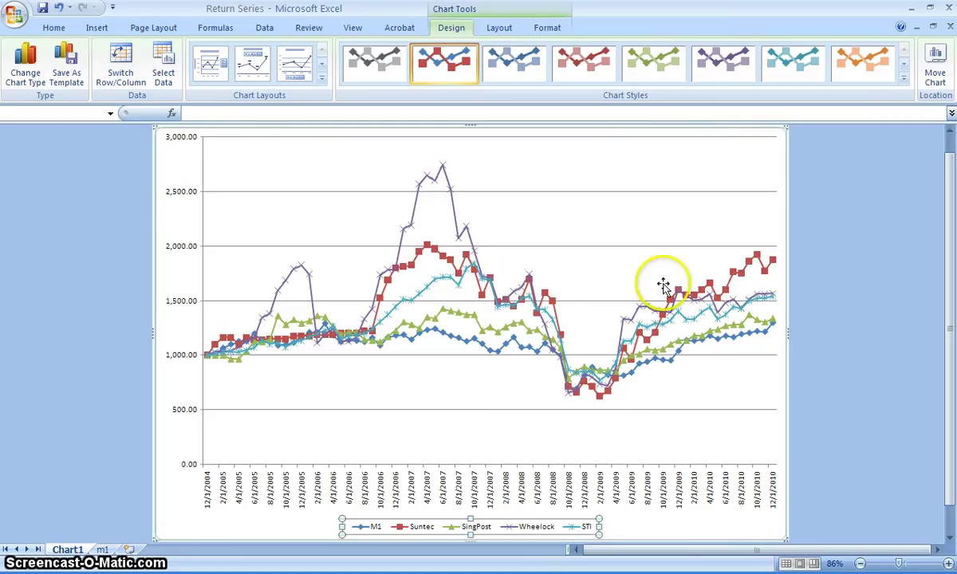
{"action": "mouse_move", "coordinate": [602, 401]}
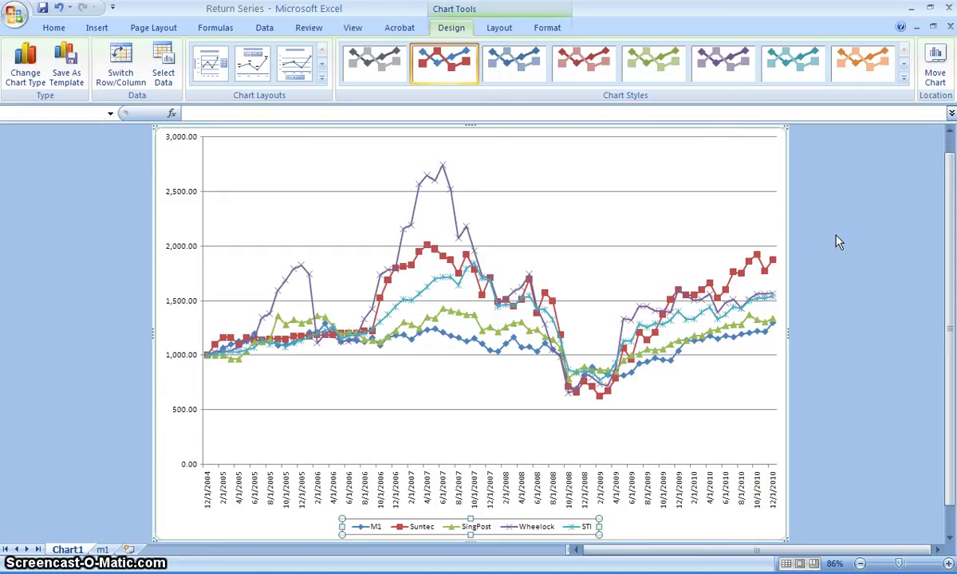
On sheet m1, insert a markers-only scatter chart of the M1 returns in I1:I74 and the STI returns in M1:M74
{"action": "key", "text": "ctrl+Page_Down"}
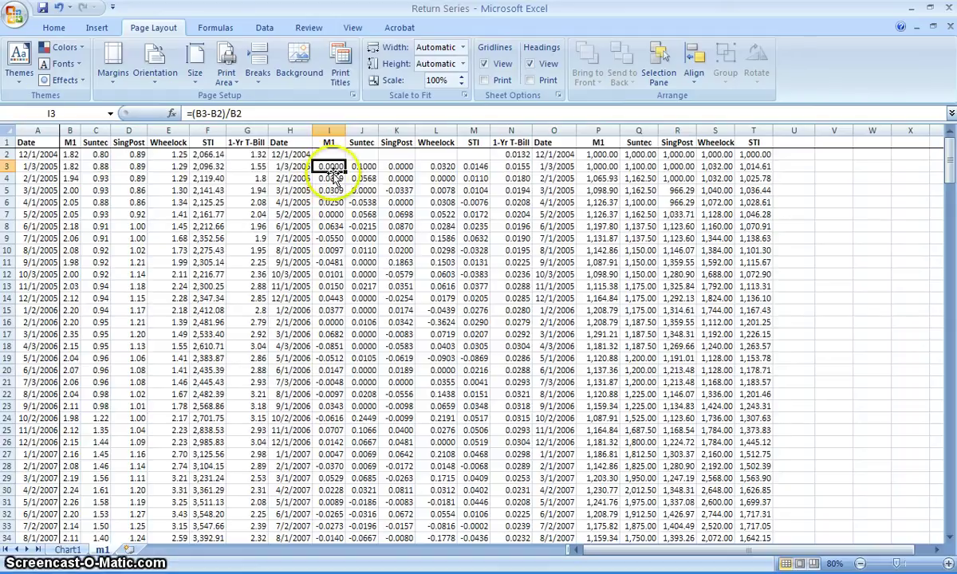
{"action": "left_click", "coordinate": [335, 143]}
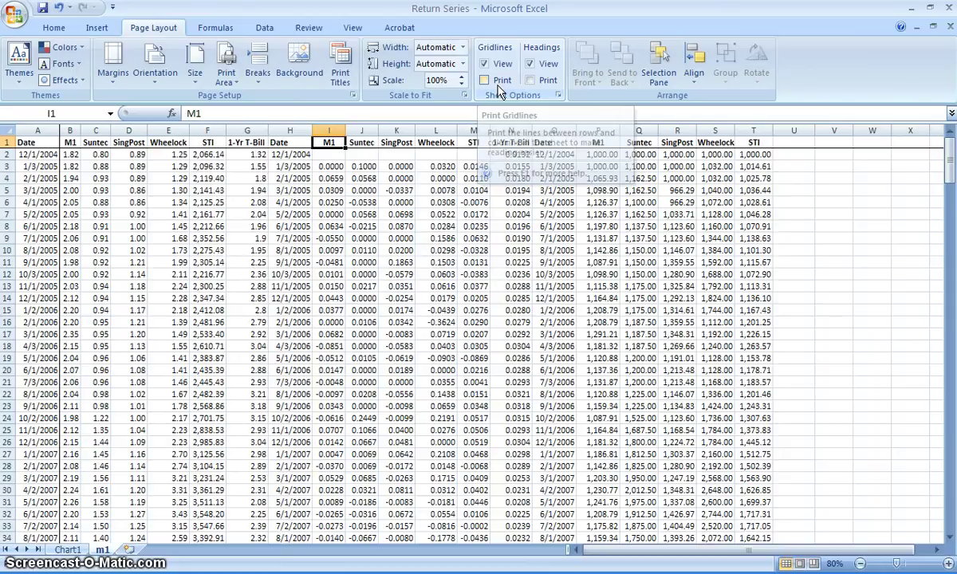
{"action": "key", "text": "ctrl+shift+Down"}
{"action": "key", "text": "ctrl+shift+Down"}
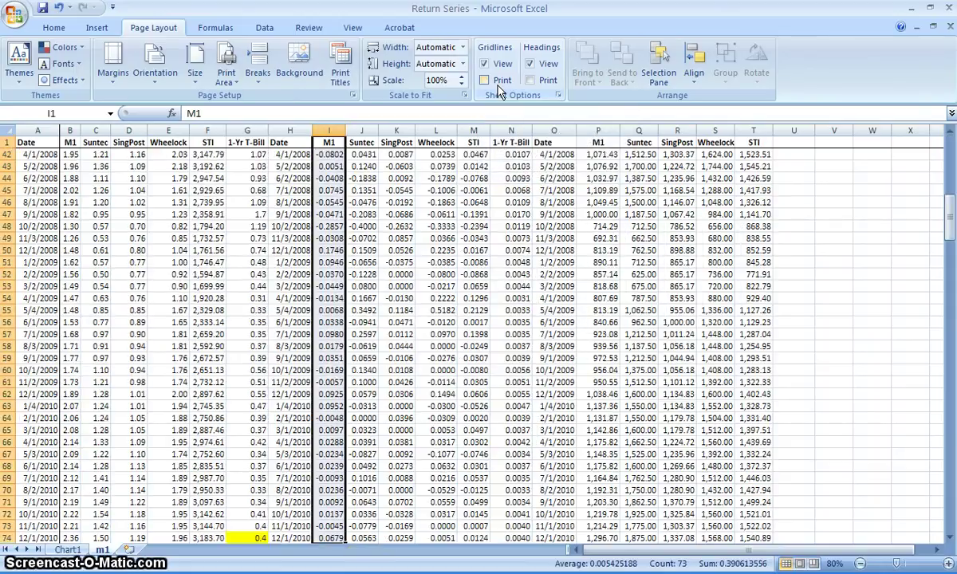
{"action": "left_click", "coordinate": [478, 143], "text": "ctrl"}
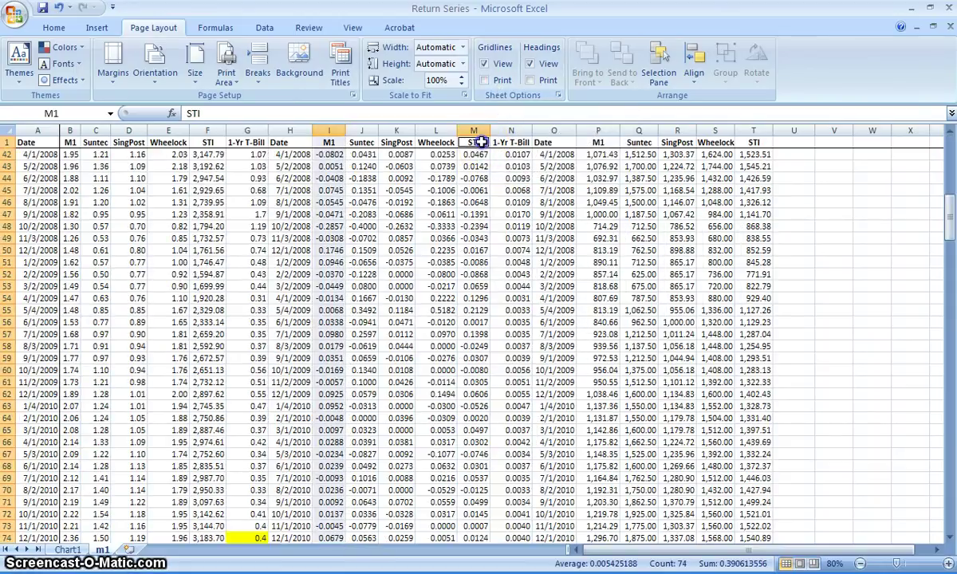
{"action": "left_click_drag", "start_coordinate": [481, 143], "coordinate": [478, 519]}
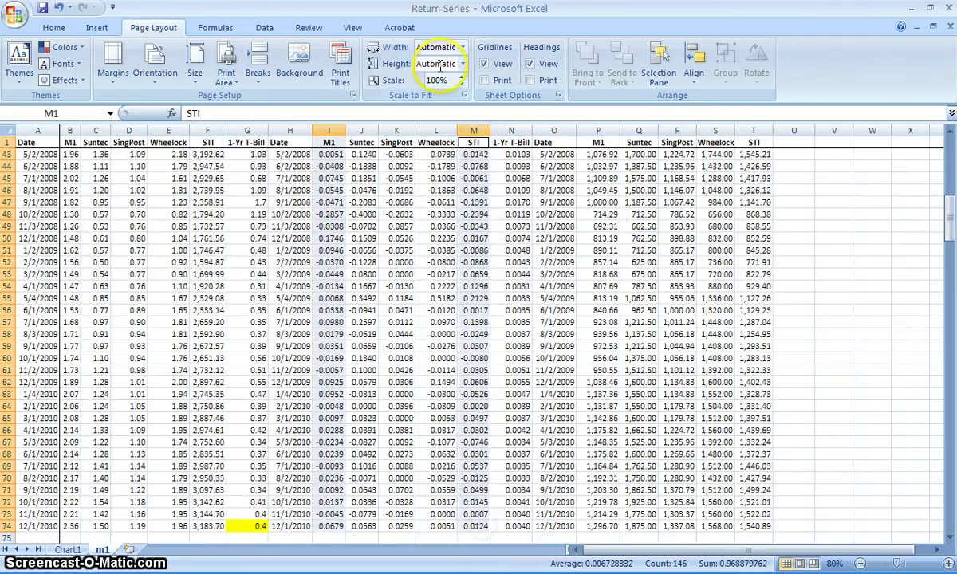
{"action": "left_click", "coordinate": [96, 28]}
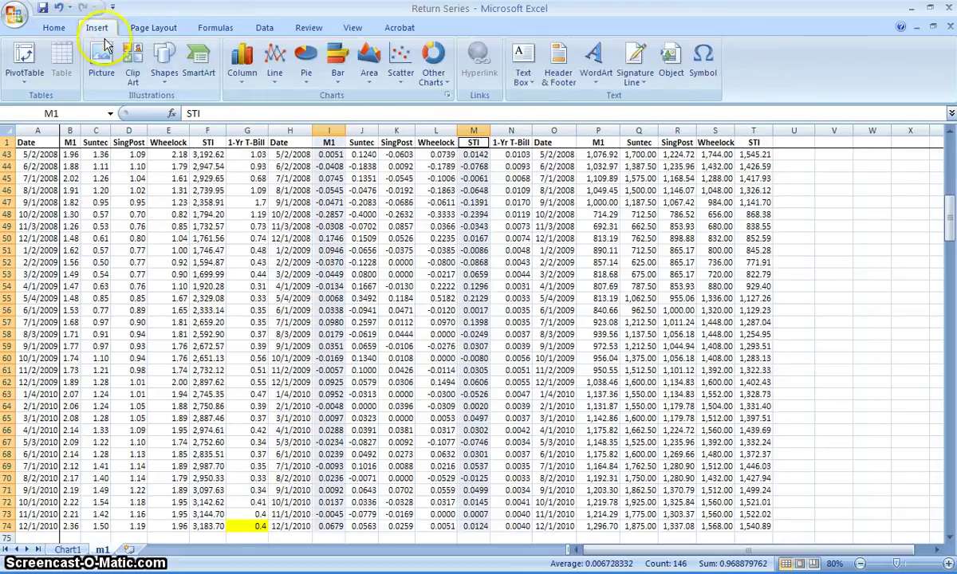
{"action": "left_click", "coordinate": [402, 67]}
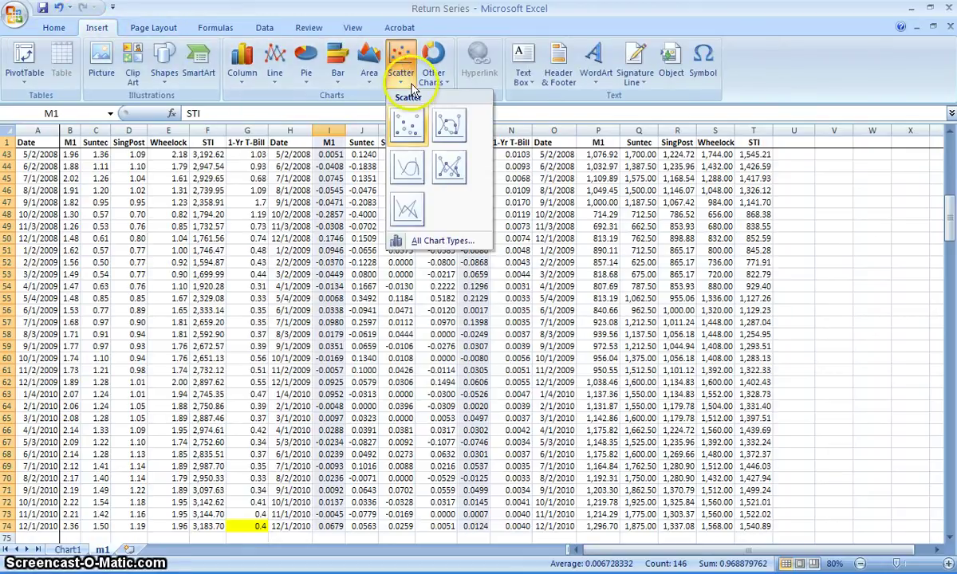
{"action": "left_click", "coordinate": [406, 124]}
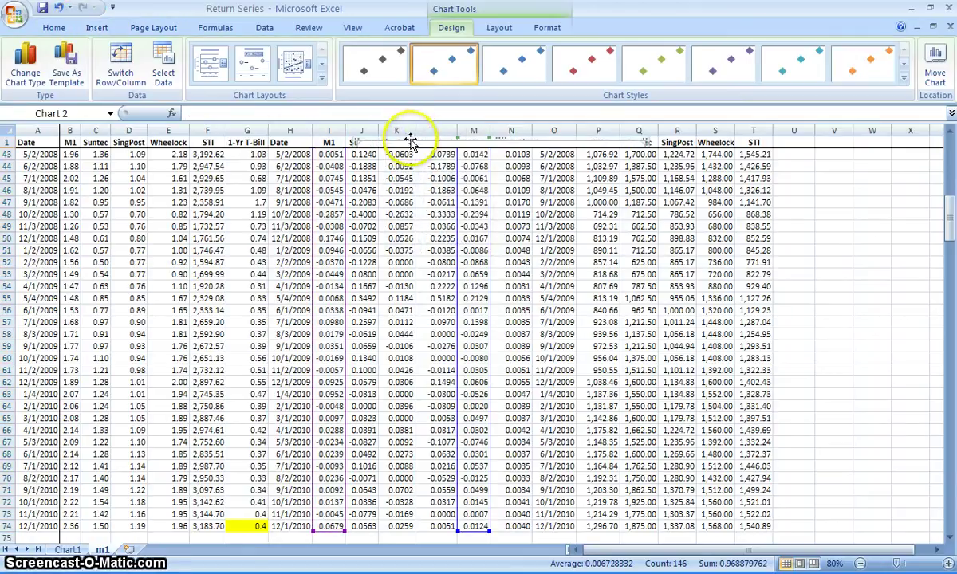
Move the M1 and STI scatter chart to a new sheet named M1 Plot
{"action": "left_click", "coordinate": [933, 70]}
{"action": "left_click", "coordinate": [228, 168]}
{"action": "left_click", "coordinate": [369, 242]}
{"action": "type", "text": "M"}
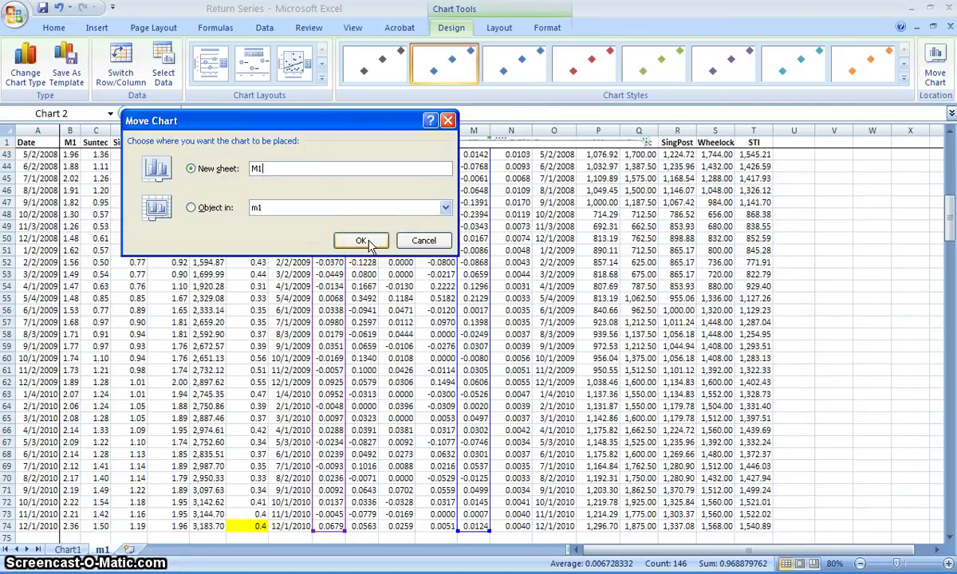
{"action": "type", "text": "1"}
{"action": "left_click", "coordinate": [370, 242]}
{"action": "left_click", "coordinate": [481, 333]}
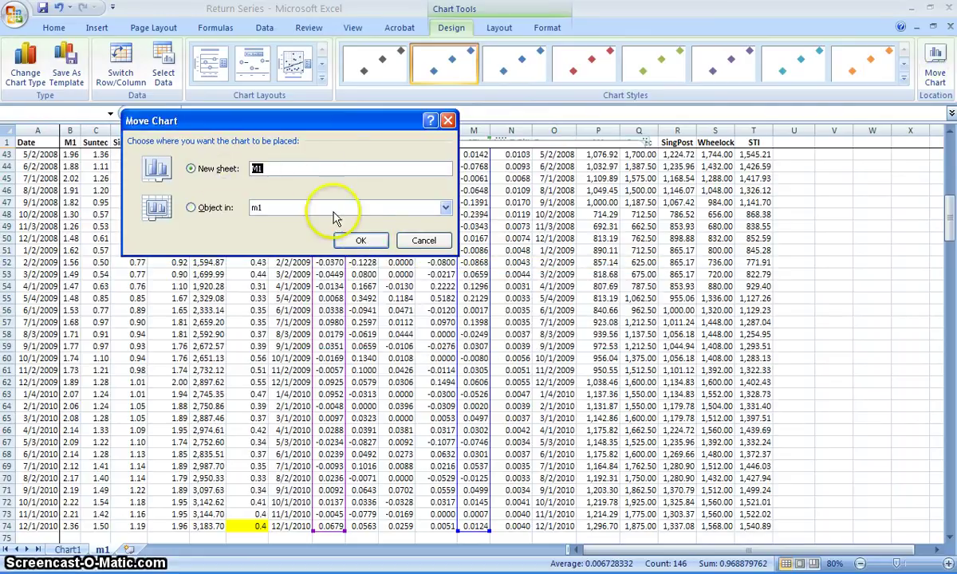
{"action": "double_click", "coordinate": [319, 169]}
{"action": "type", "text": "M1 Plot"}
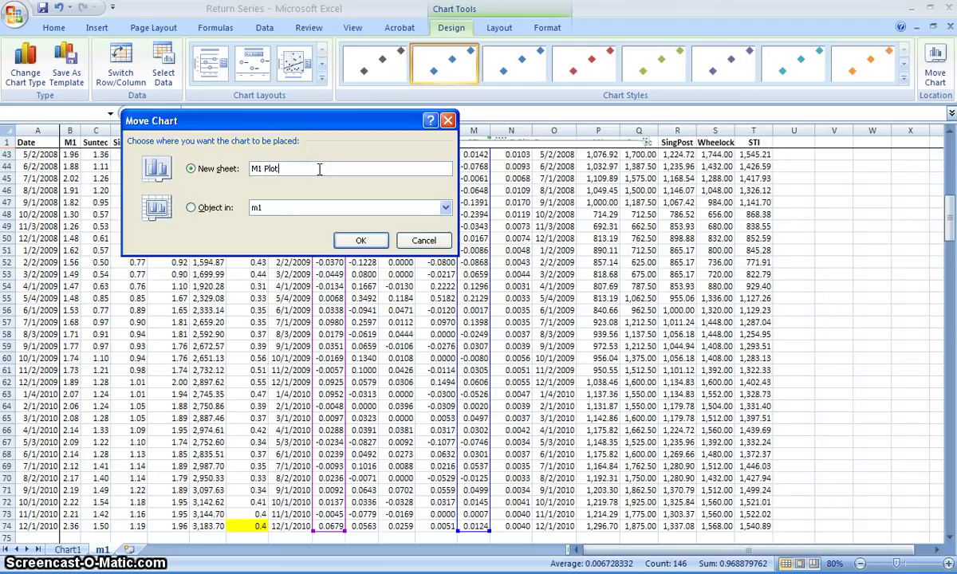
{"action": "key", "text": "Return"}
{"action": "left_click", "coordinate": [885, 256]}
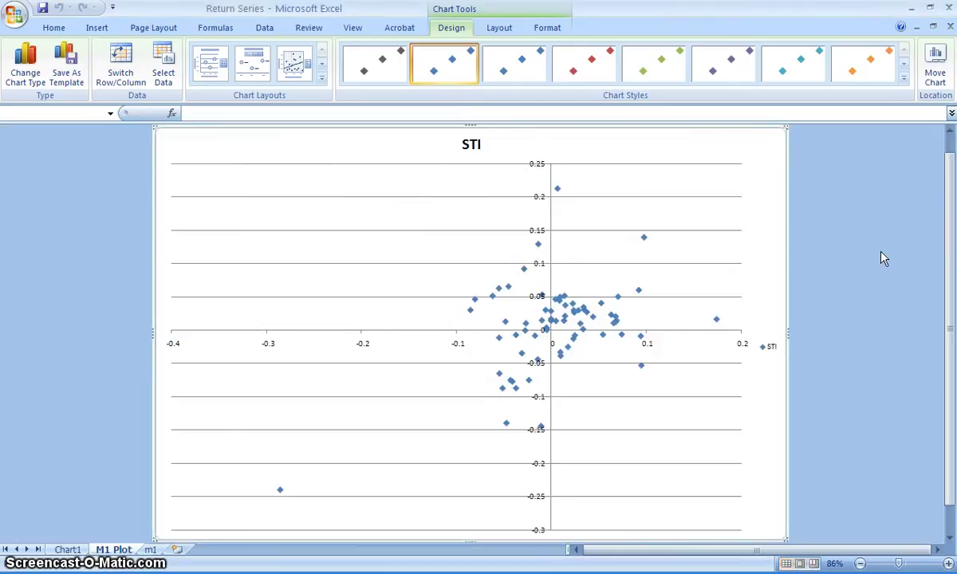
{"action": "left_click", "coordinate": [929, 239]}
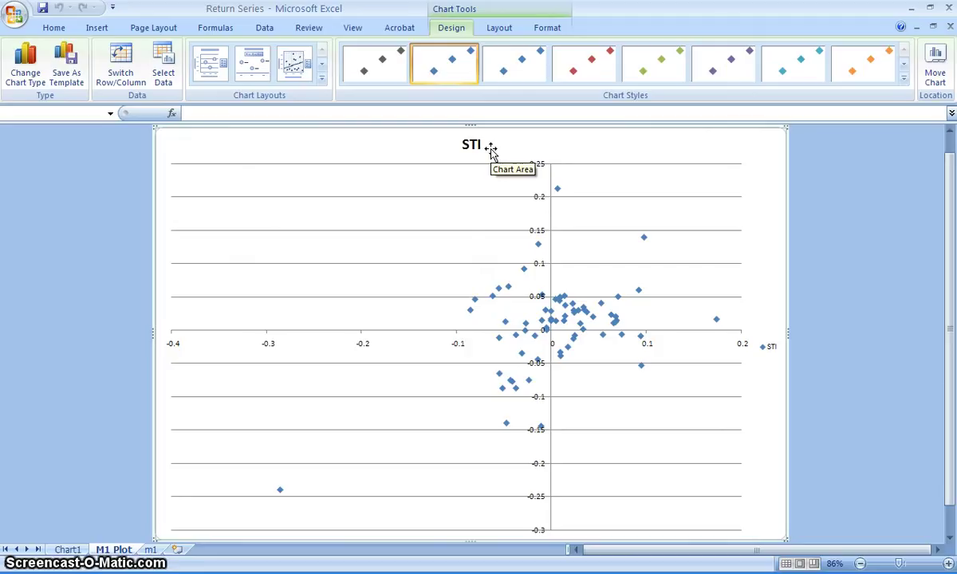
Edit the M1 scatter chart's STI data series and set its series name to the M1 header in cell I1 of sheet m1
{"action": "left_click", "coordinate": [542, 430]}
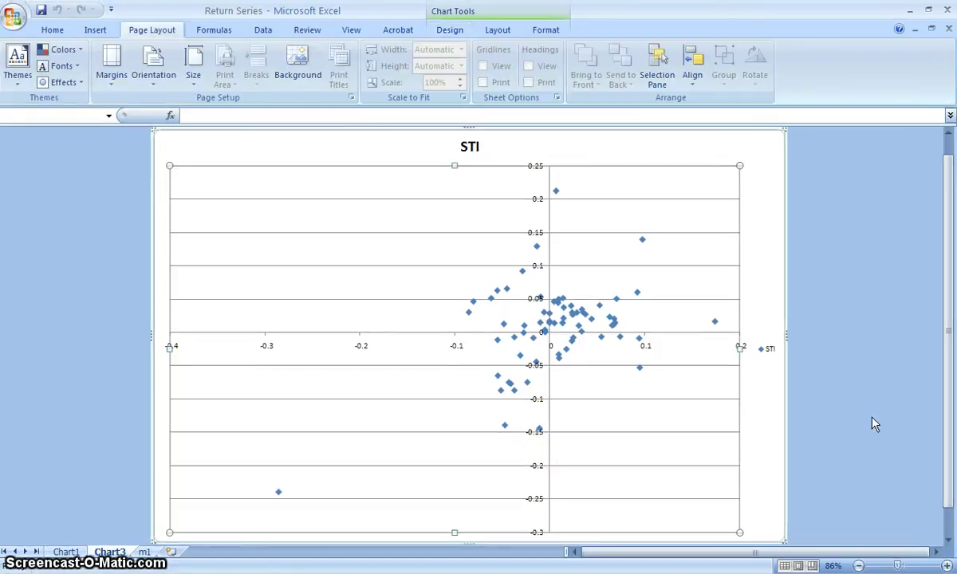
{"action": "right_click", "coordinate": [443, 289]}
{"action": "left_click", "coordinate": [467, 346]}
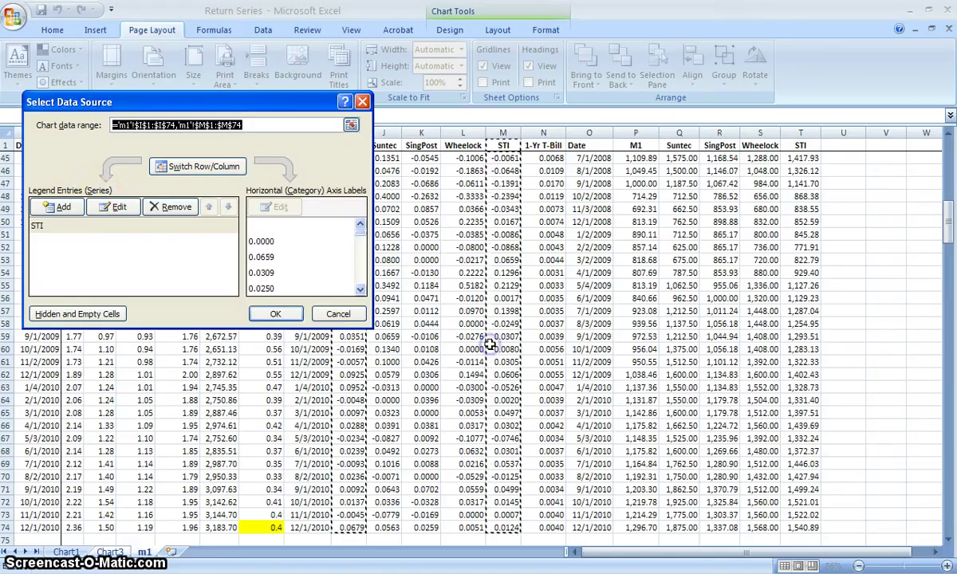
{"action": "left_click", "coordinate": [110, 207]}
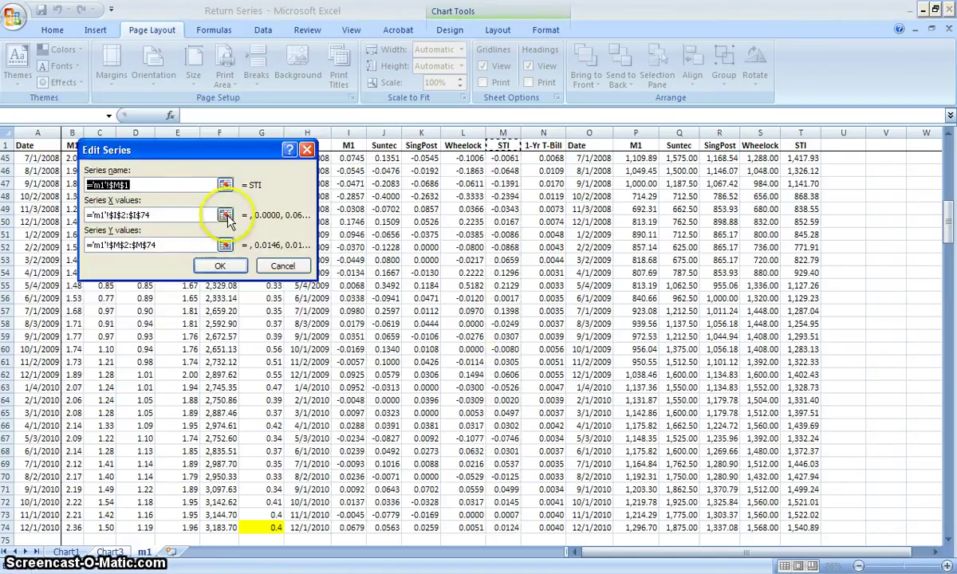
{"action": "left_click_drag", "start_coordinate": [226, 153], "coordinate": [146, 154]}
{"action": "left_click", "coordinate": [145, 184]}
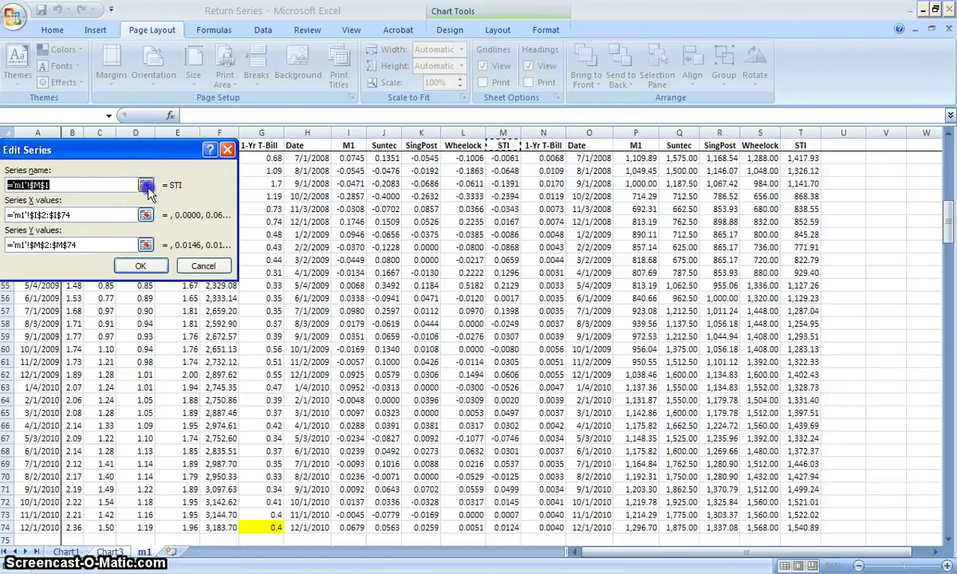
{"action": "left_click", "coordinate": [348, 145]}
{"action": "left_click", "coordinate": [223, 173]}
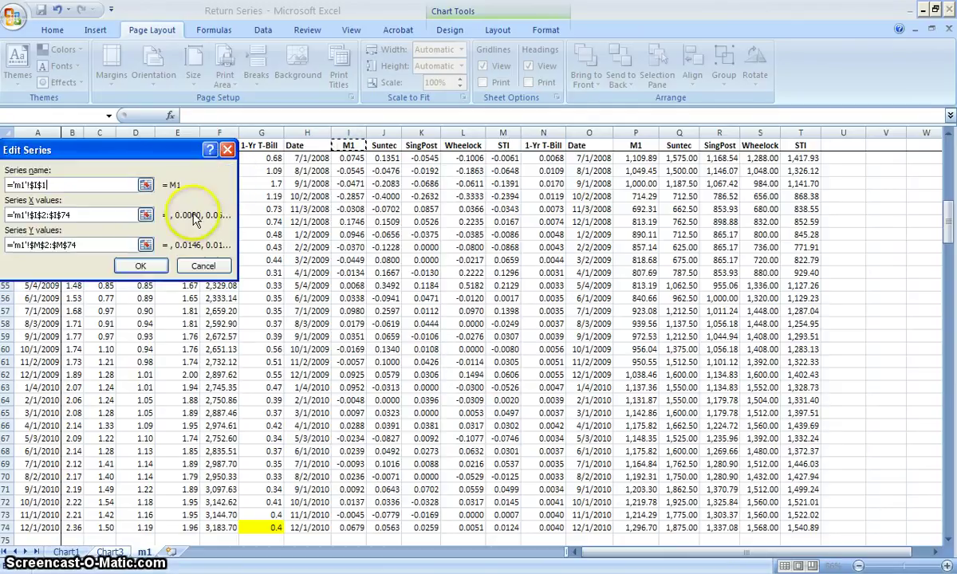
Set the series X values to the STI returns in M3:M74 of sheet m1
{"action": "left_click", "coordinate": [132, 214]}
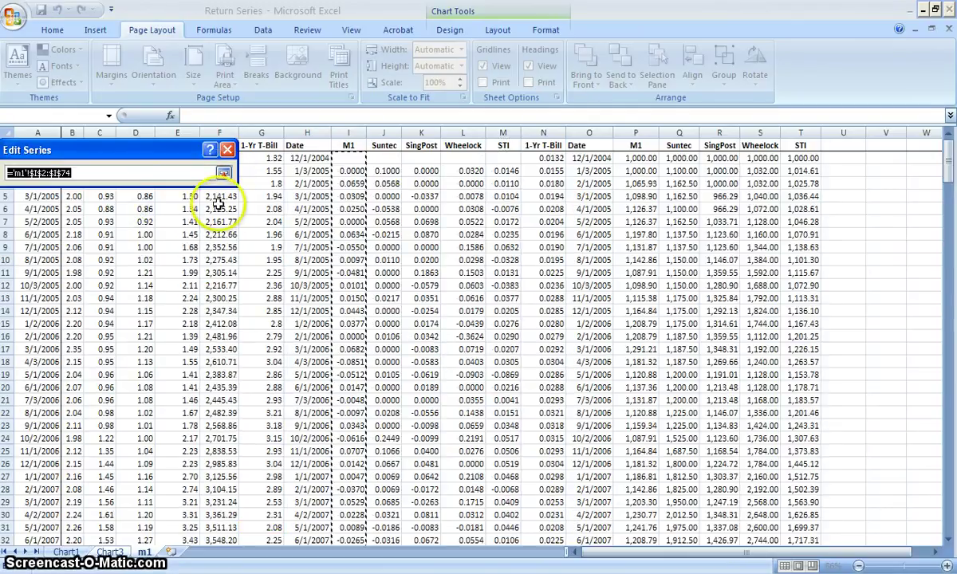
{"action": "left_click", "coordinate": [224, 174]}
{"action": "left_click_drag", "start_coordinate": [102, 149], "coordinate": [144, 150]}
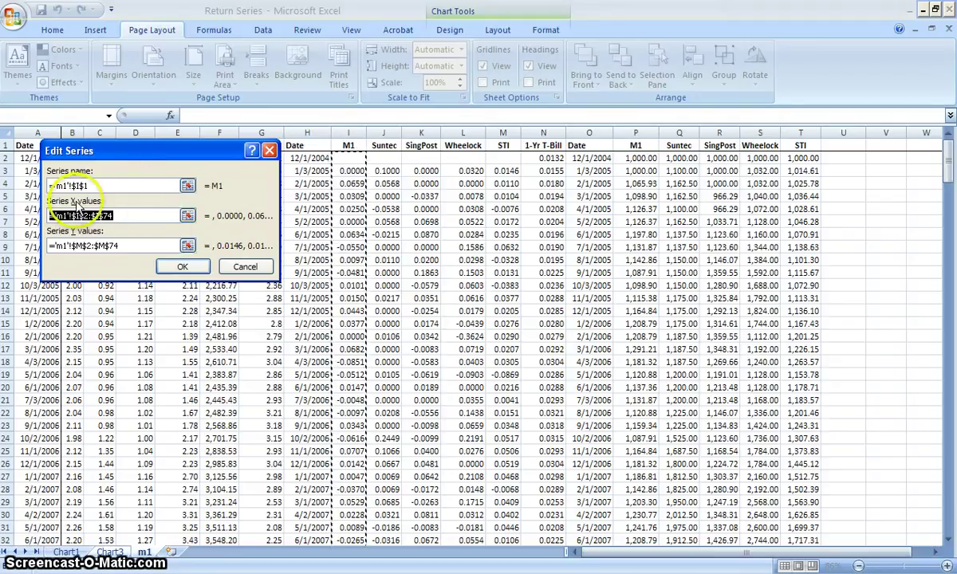
{"action": "left_click", "coordinate": [186, 215]}
{"action": "left_click", "coordinate": [497, 160]}
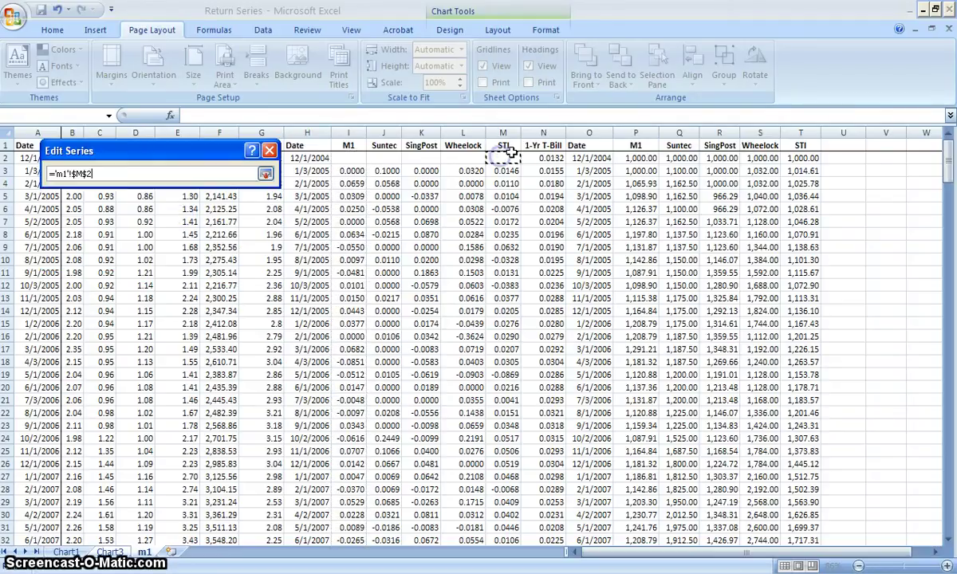
{"action": "key", "text": "Down"}
{"action": "key", "text": "ctrl+shift+Down"}
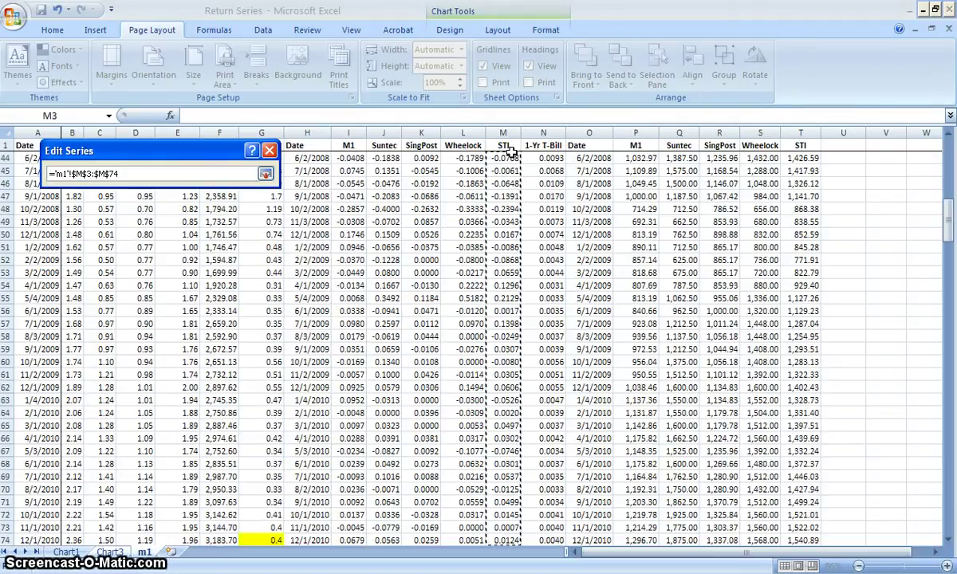
{"action": "key", "text": "Return"}
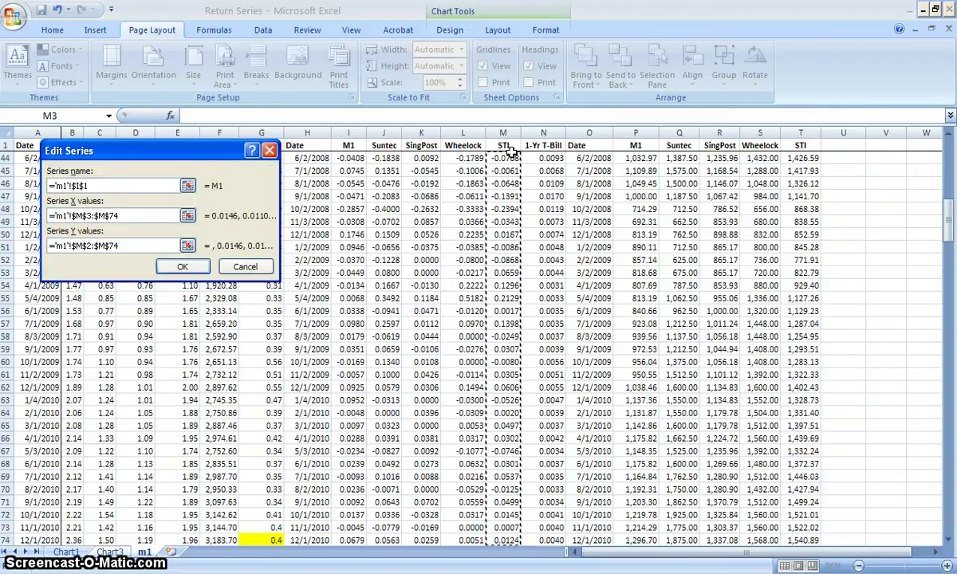
Set the series Y values to the M1 returns in I3:I74 and apply the changed data source to the chart
{"action": "left_click", "coordinate": [186, 245]}
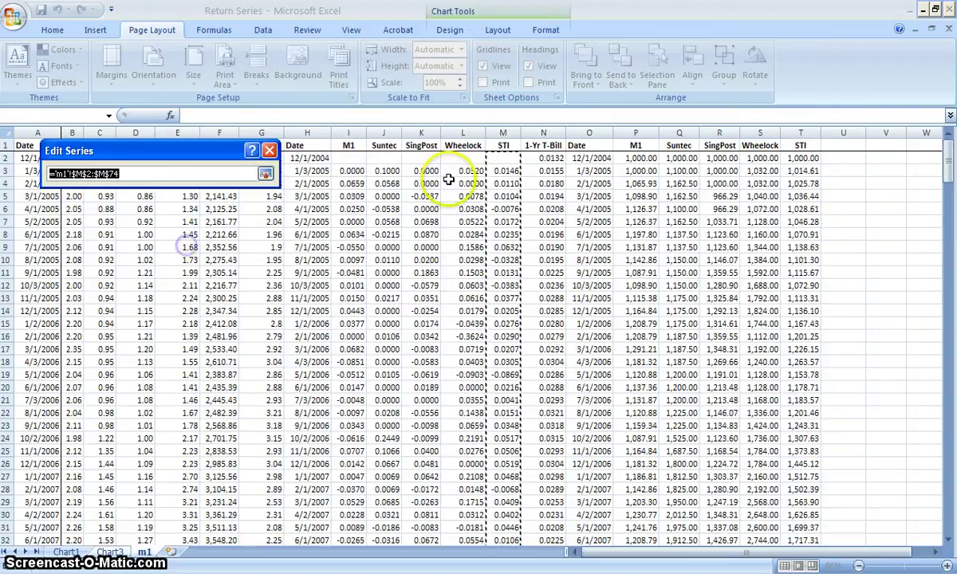
{"action": "left_click", "coordinate": [351, 170]}
{"action": "key", "text": "ctrl+shift+Down"}
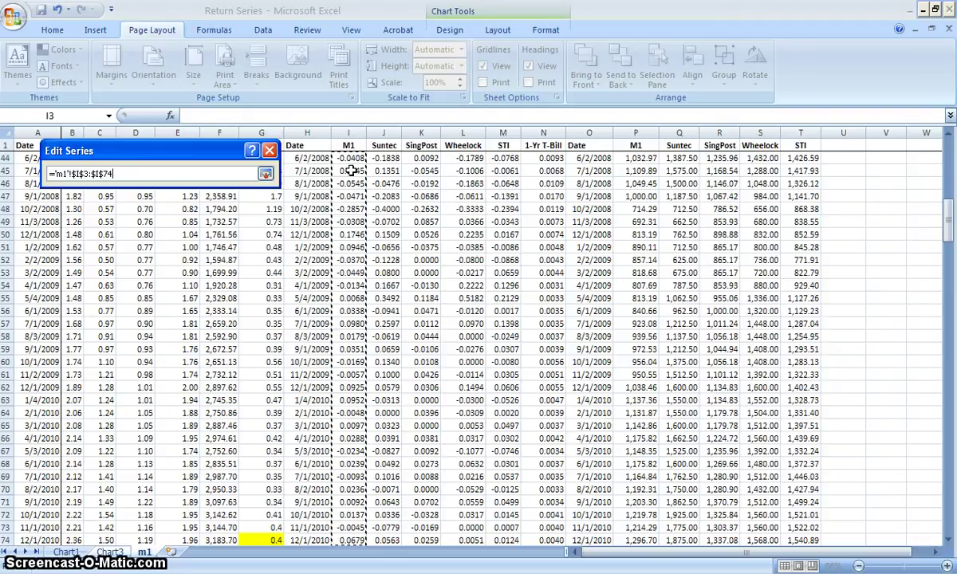
{"action": "key", "text": "Return"}
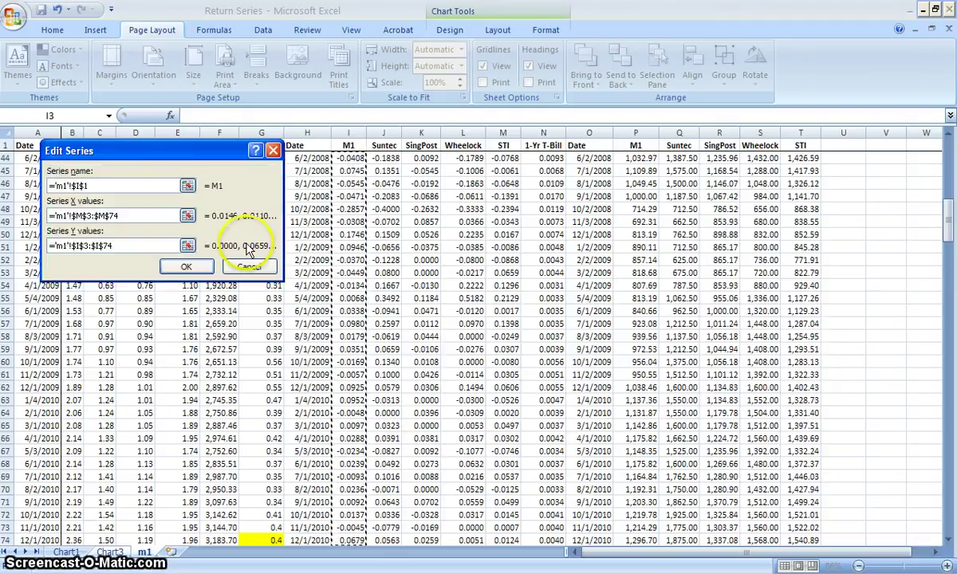
{"action": "left_click", "coordinate": [206, 267]}
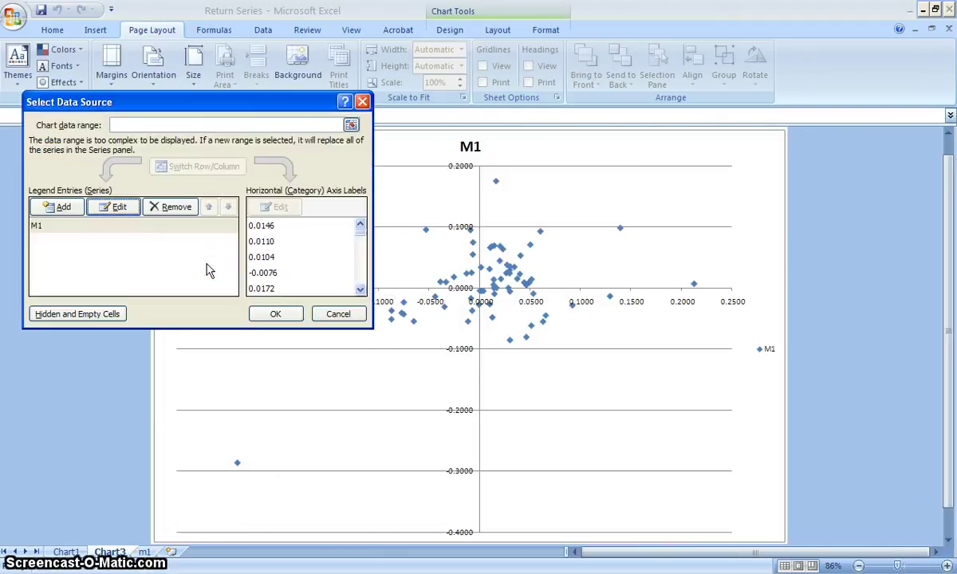
{"action": "left_click", "coordinate": [272, 315]}
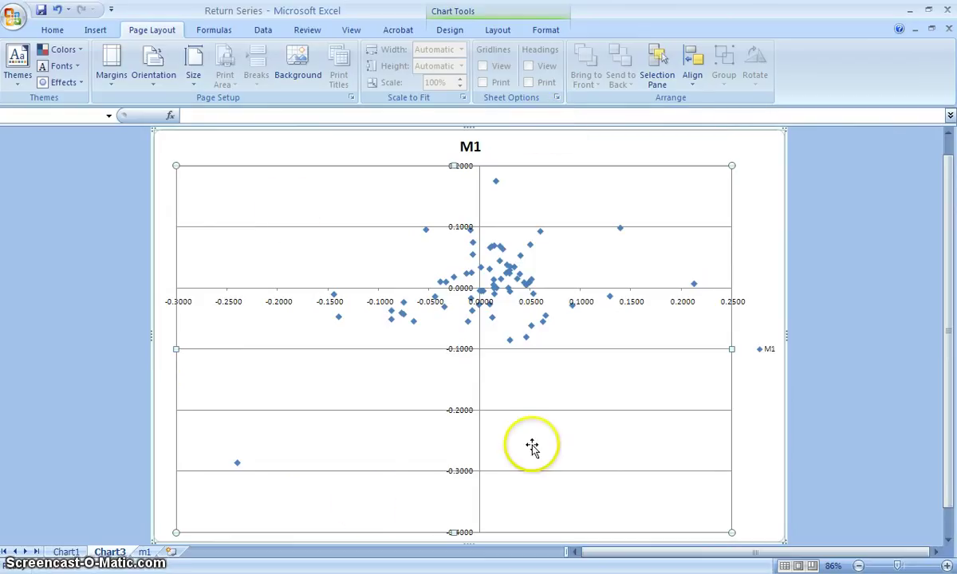
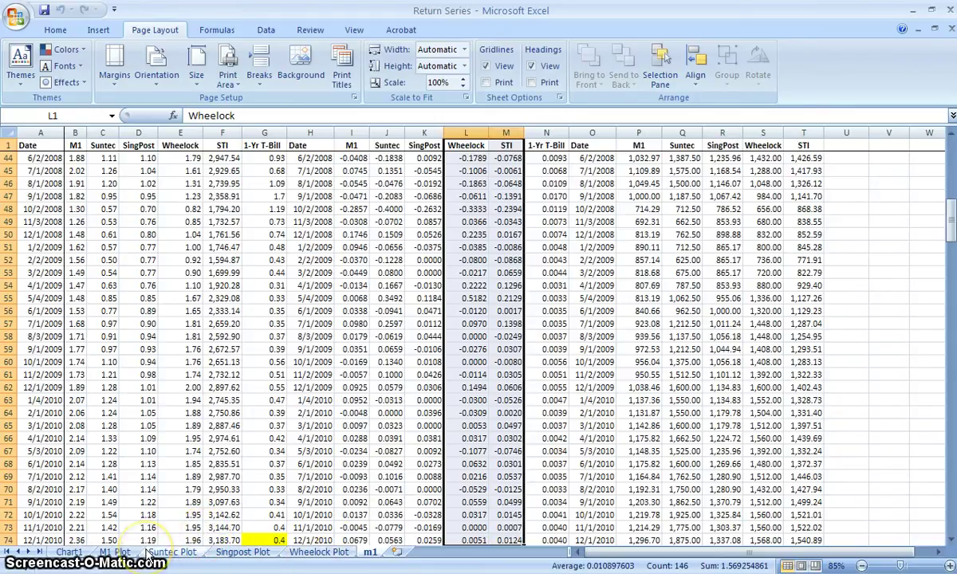
On the Wheelock Plot sheet, edit the chart's STI series and set its name to the Wheelock header in cell L1 of sheet m1
{"action": "left_click", "coordinate": [319, 552]}
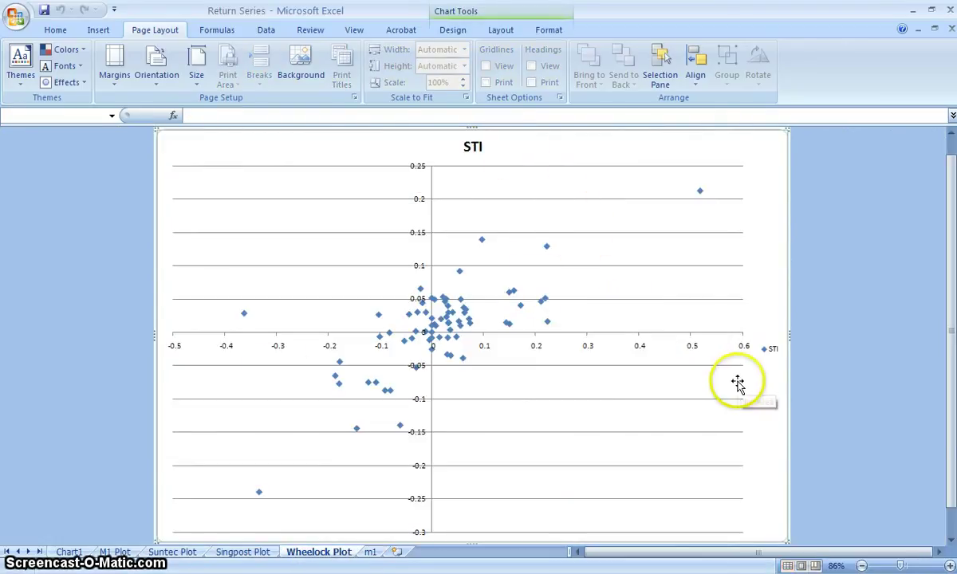
{"action": "right_click", "coordinate": [385, 256]}
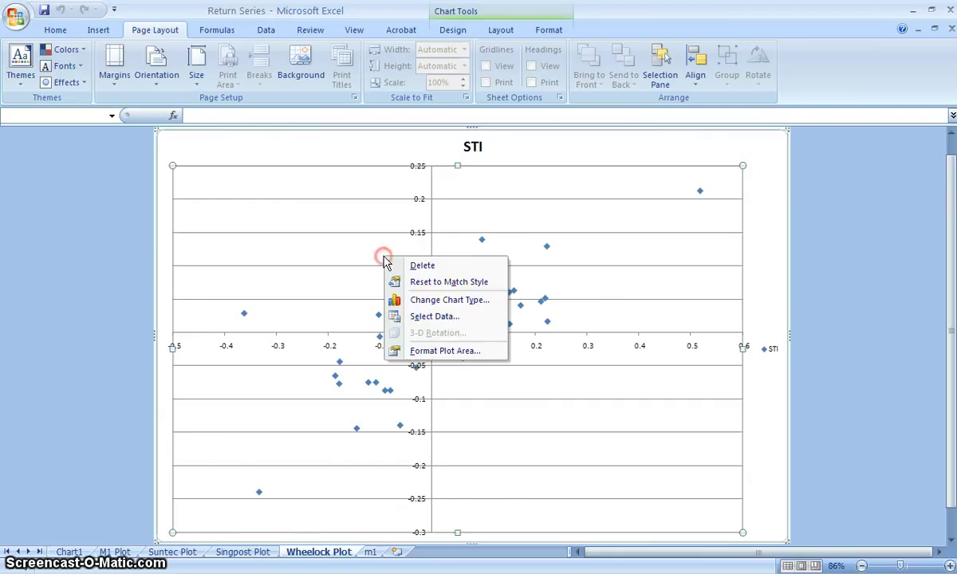
{"action": "left_click", "coordinate": [435, 317]}
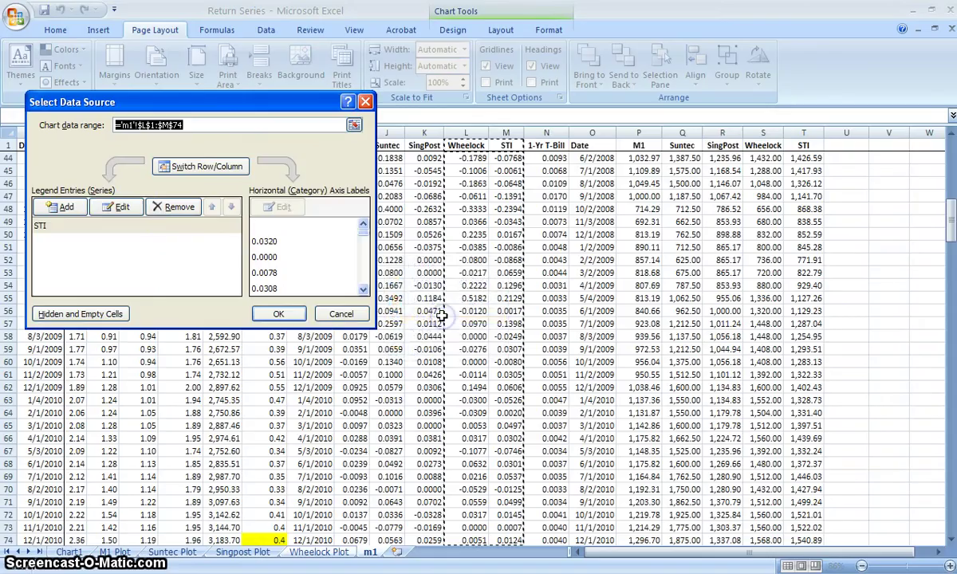
{"action": "left_click", "coordinate": [126, 209]}
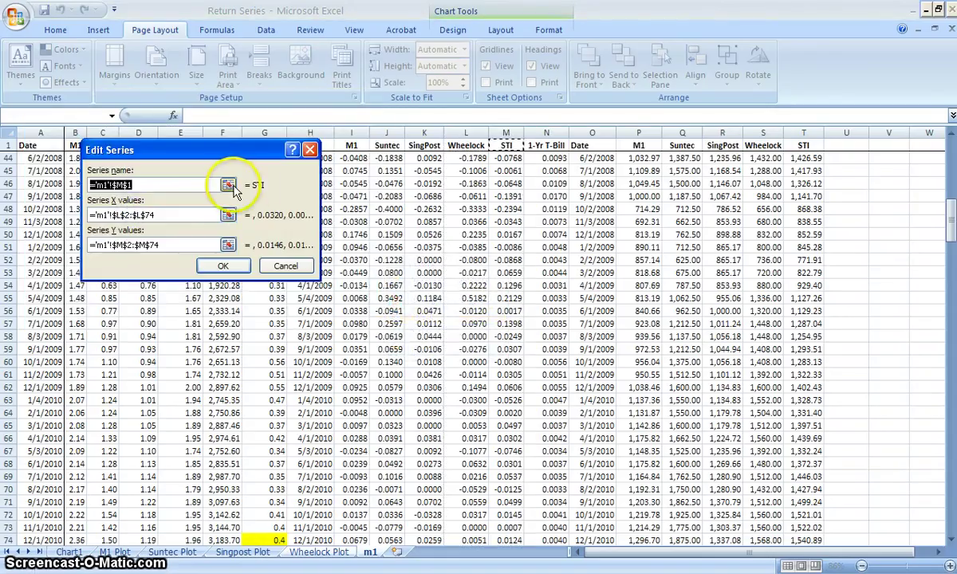
{"action": "left_click", "coordinate": [222, 176]}
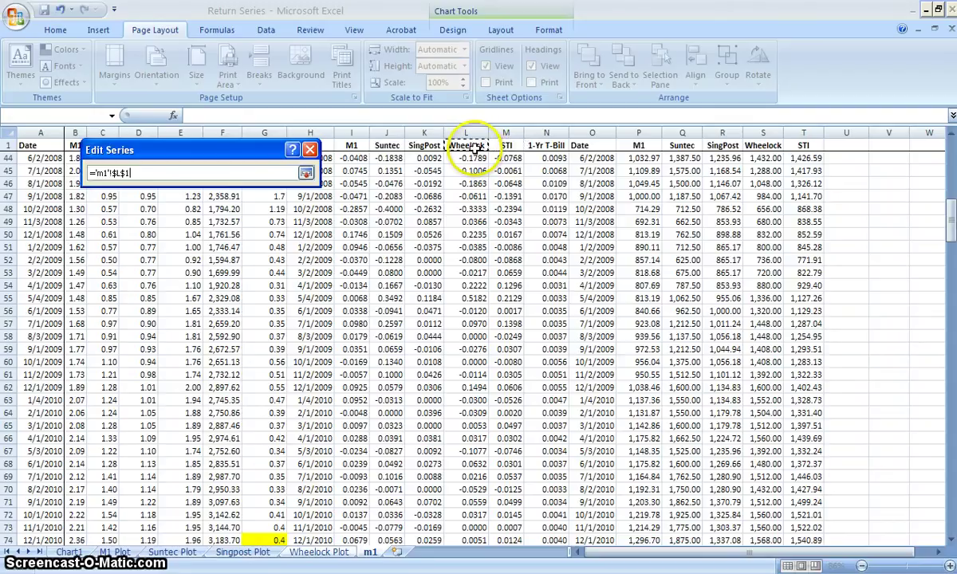
{"action": "left_click", "coordinate": [305, 173]}
Set the Wheelock series' X values to the STI returns in M3:M74
{"action": "left_click", "coordinate": [228, 215]}
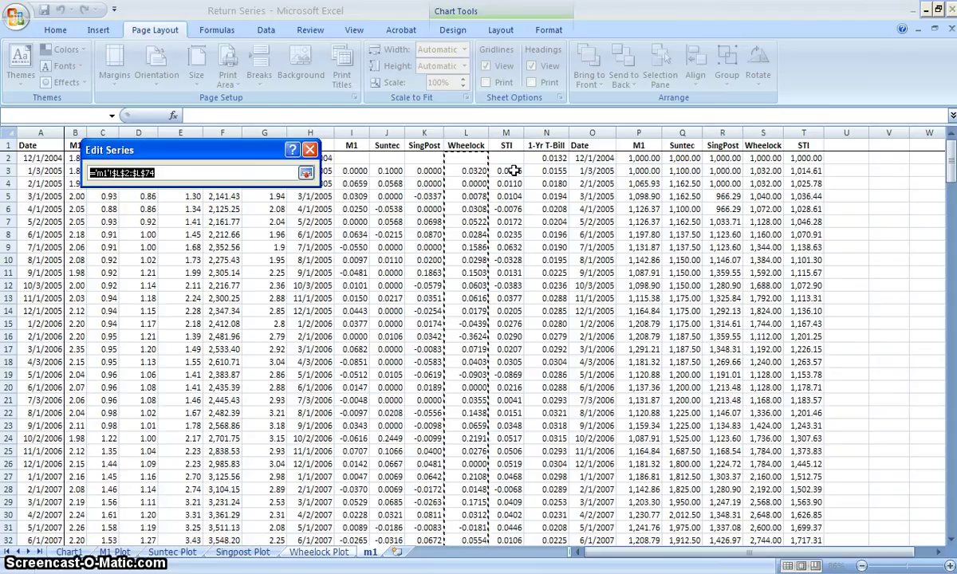
{"action": "left_click", "coordinate": [513, 171]}
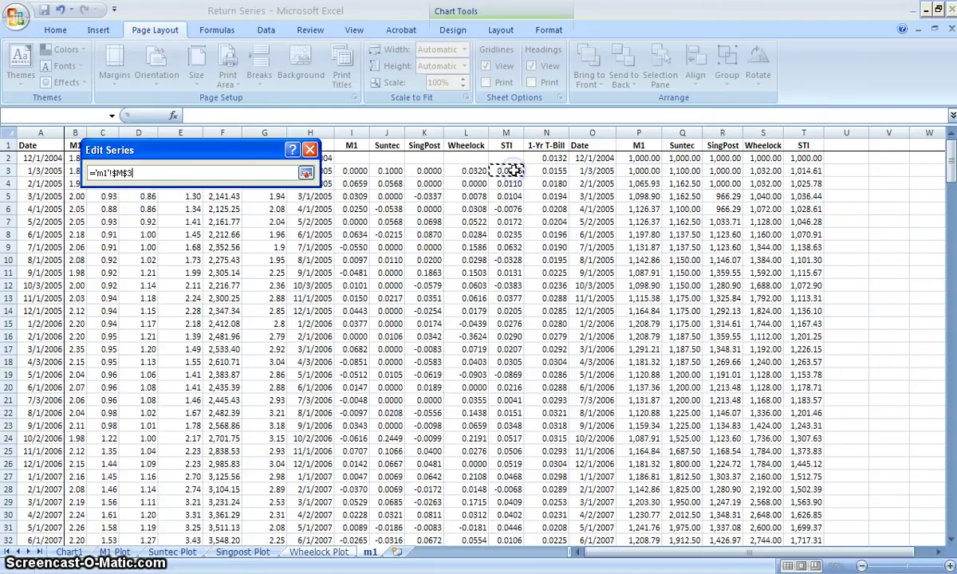
{"action": "left_click_drag", "start_coordinate": [513, 170], "coordinate": [505, 541]}
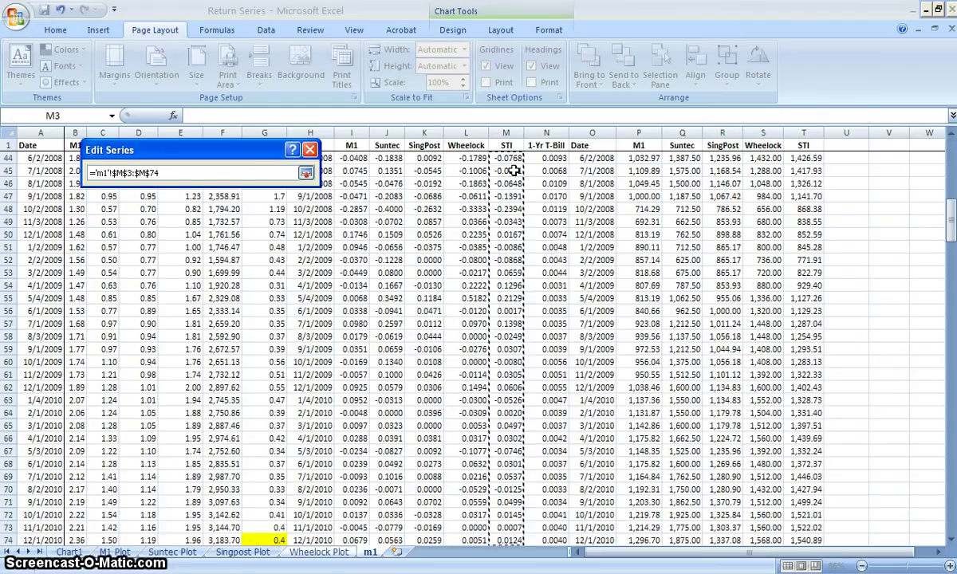
{"action": "left_click", "coordinate": [307, 173]}
Set the Wheelock series' Y values to the Wheelock returns in L3:L74, apply the changed data source and return to sheet m1
{"action": "left_click", "coordinate": [228, 245]}
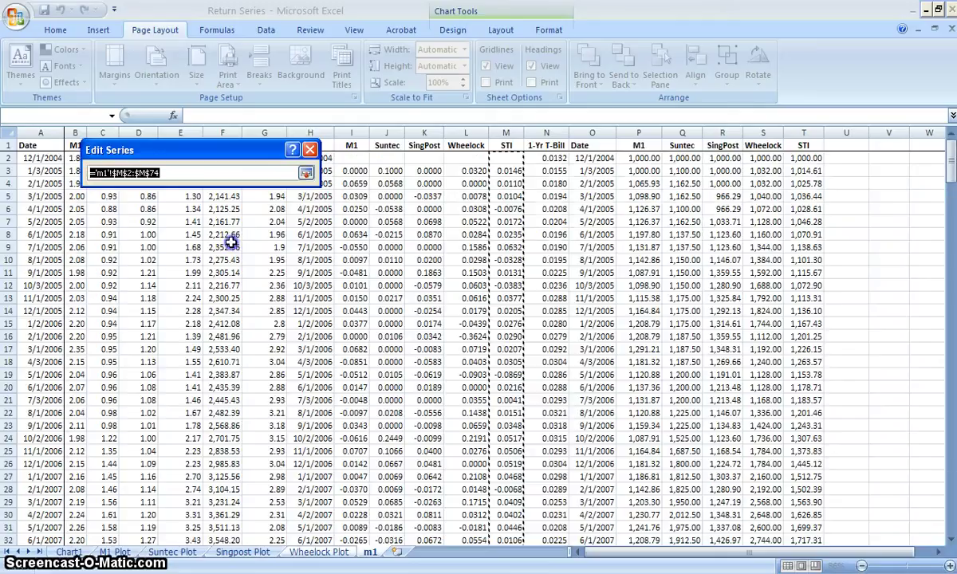
{"action": "left_click", "coordinate": [475, 170]}
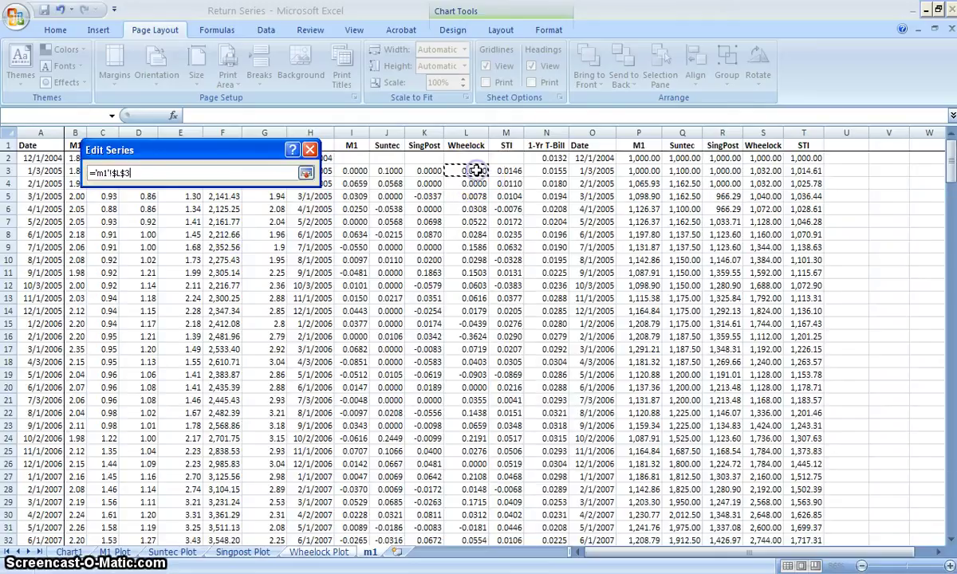
{"action": "key", "text": "ctrl+shift+Down"}
{"action": "key", "text": "Return"}
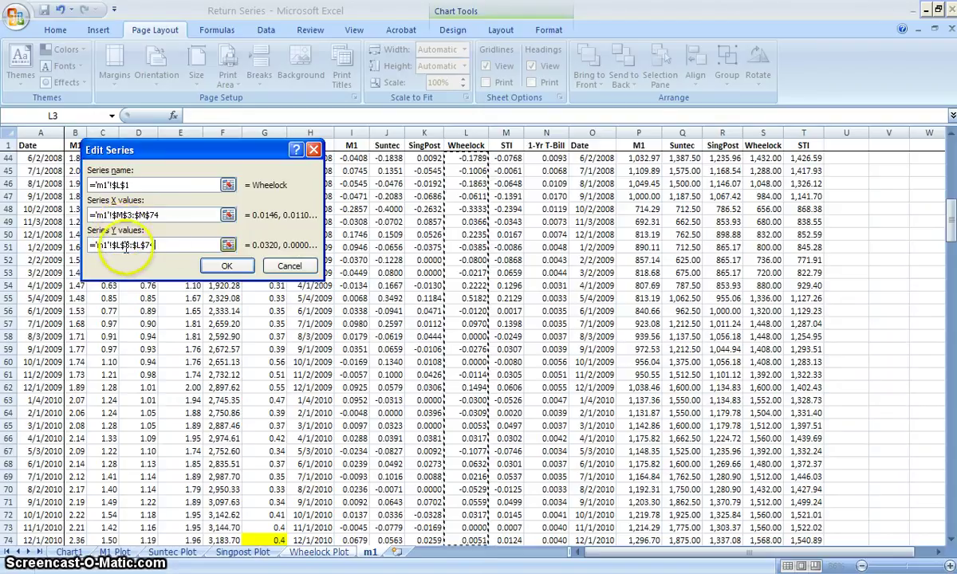
{"action": "left_click", "coordinate": [227, 268]}
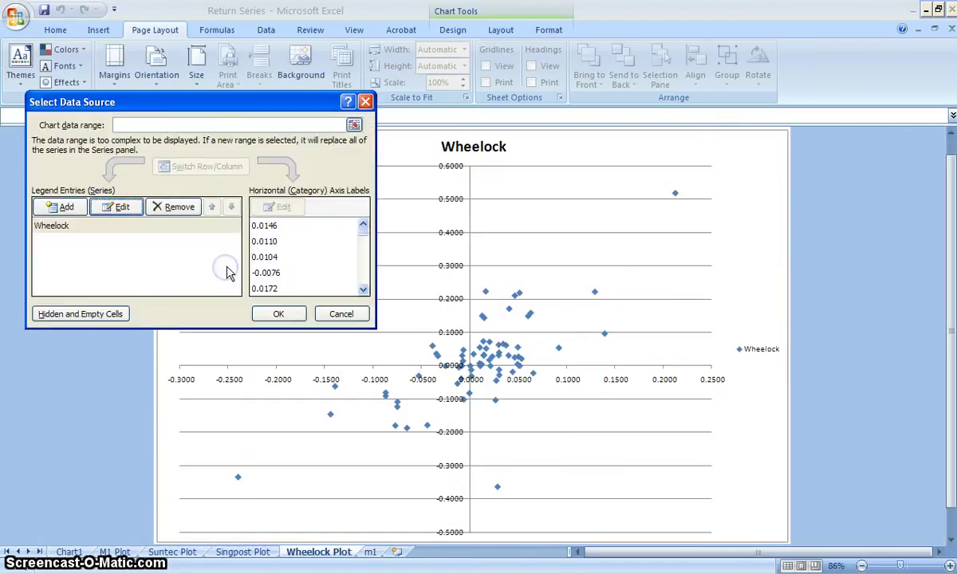
{"action": "left_click", "coordinate": [283, 315]}
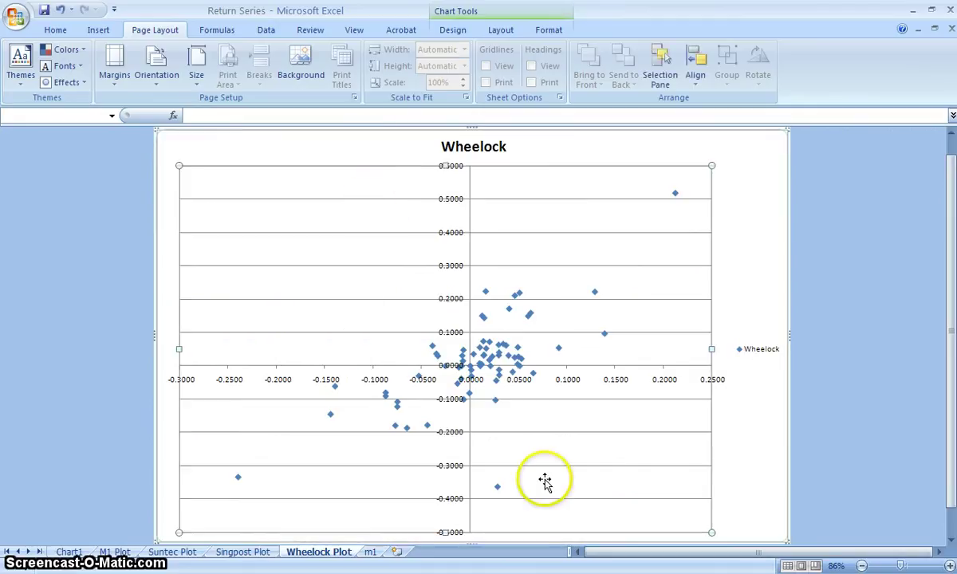
{"action": "key", "text": "ctrl+Page_Down"}
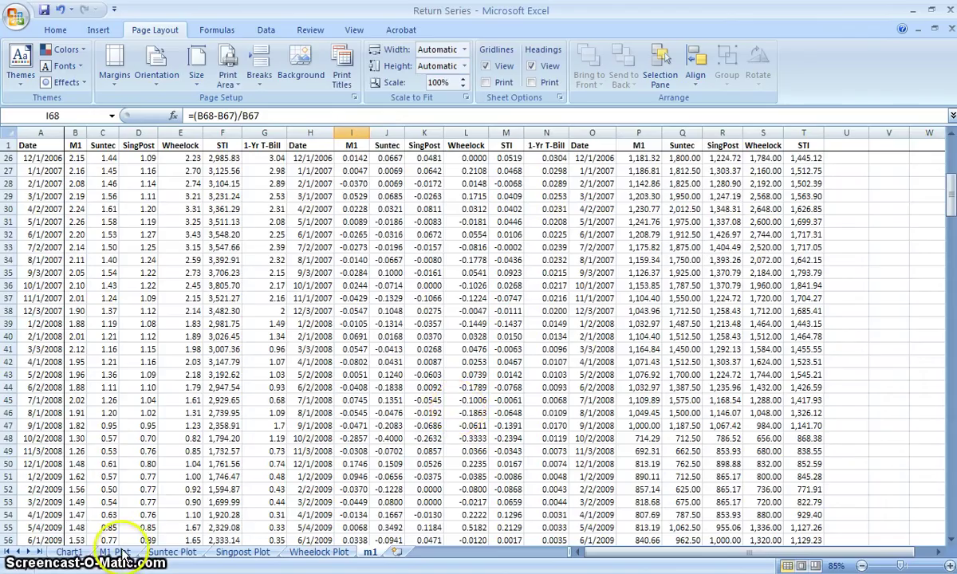
On the M1 Plot sheet, add a linear trendline to the M1 series with its equation and R-squared value displayed on the chart
{"action": "left_click", "coordinate": [80, 553]}
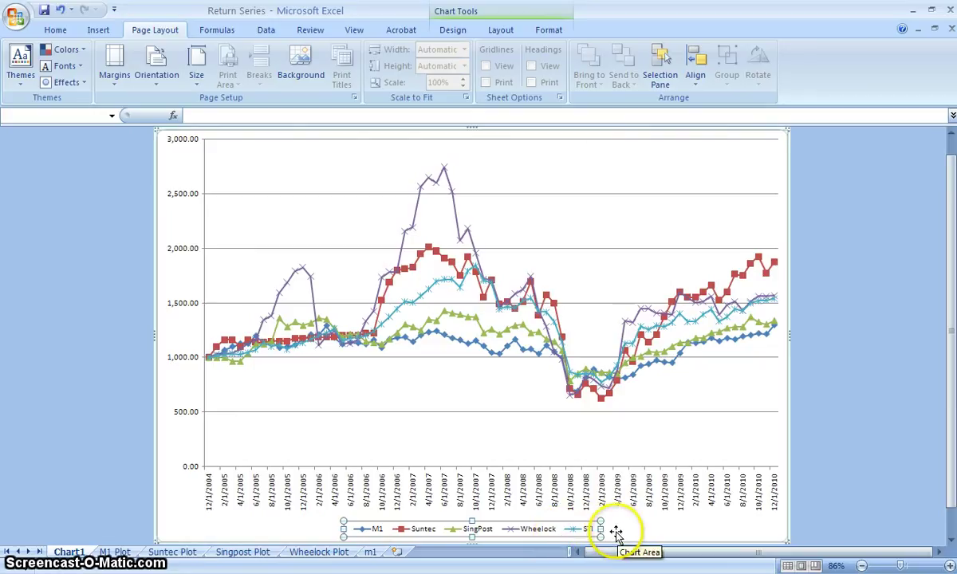
{"action": "left_click", "coordinate": [118, 551]}
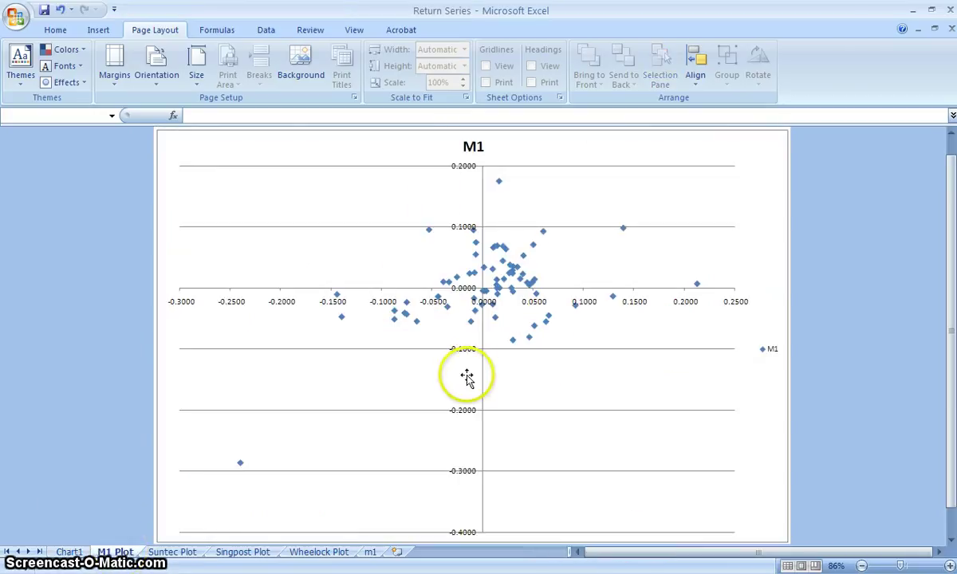
{"action": "right_click", "coordinate": [534, 326]}
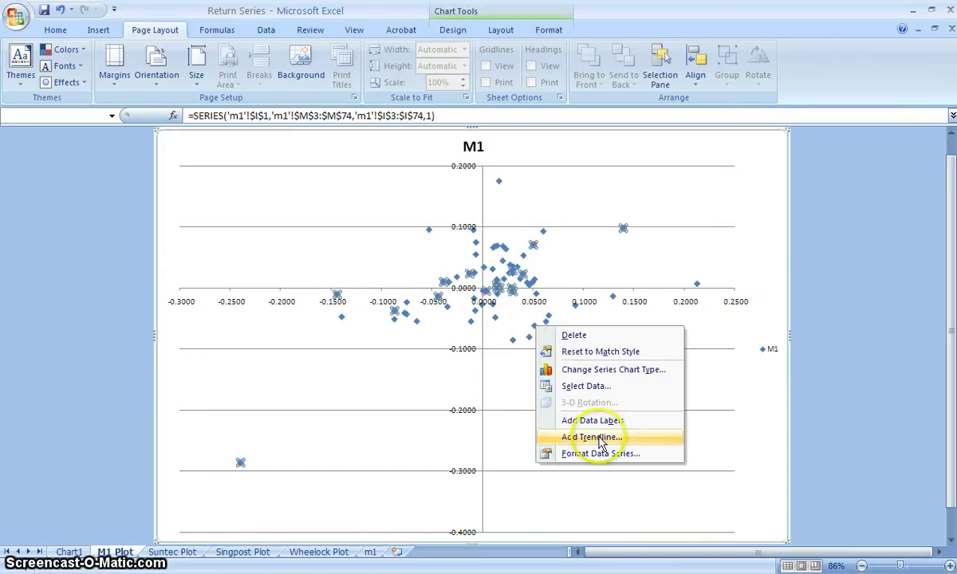
{"action": "left_click", "coordinate": [600, 440]}
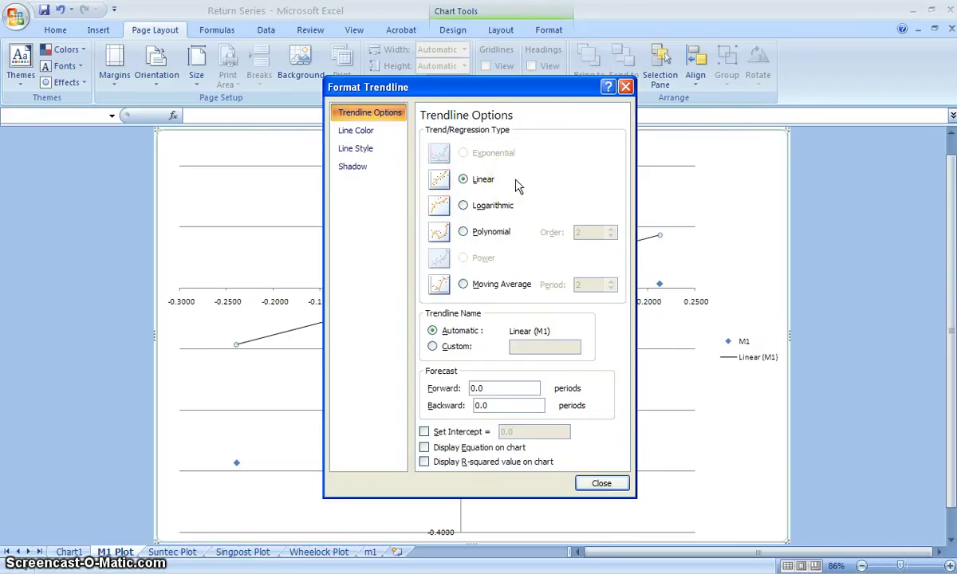
{"action": "left_click", "coordinate": [475, 453]}
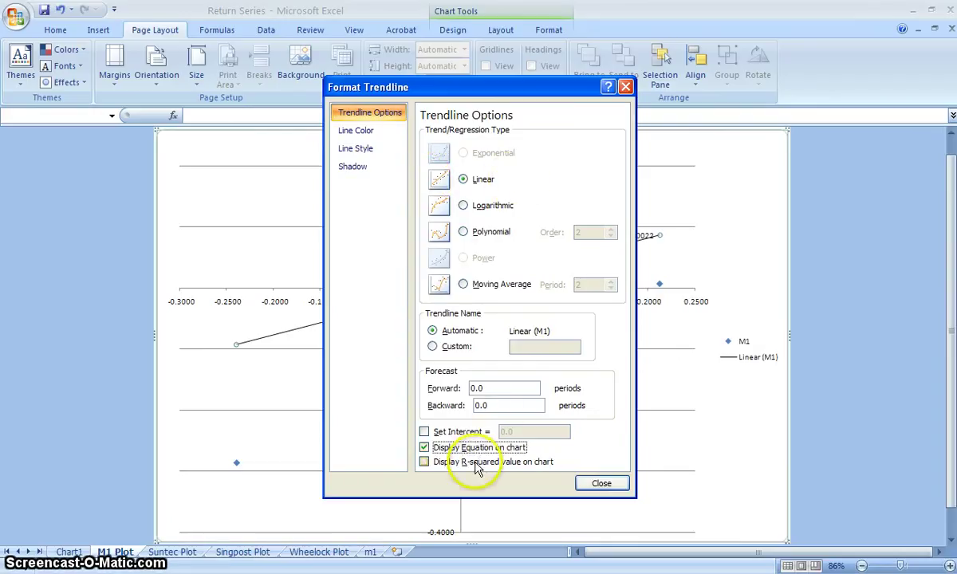
{"action": "left_click", "coordinate": [476, 464]}
{"action": "left_click", "coordinate": [601, 484]}
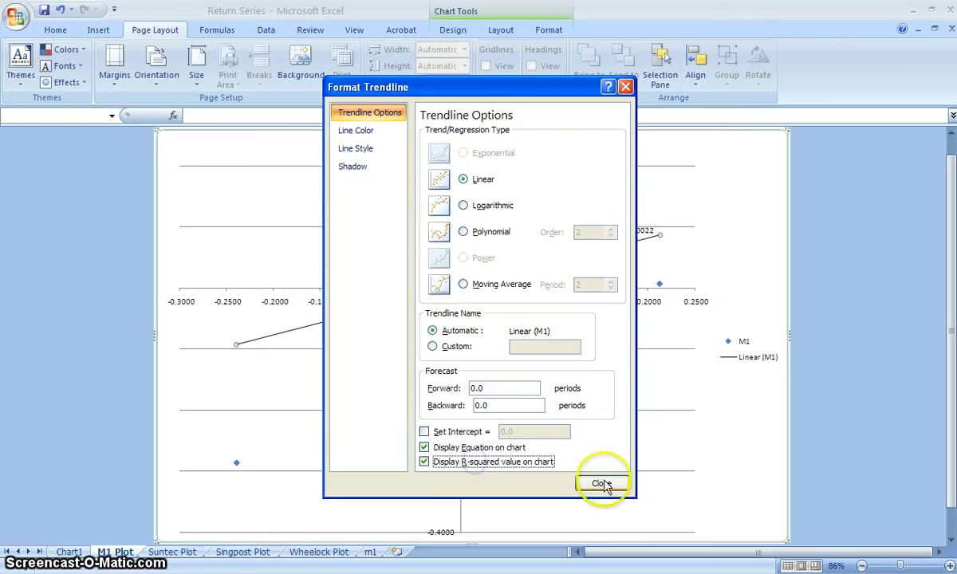
Move the M1 trendline's equation and R-squared label up into the empty area above the trendline
{"action": "left_click", "coordinate": [615, 243]}
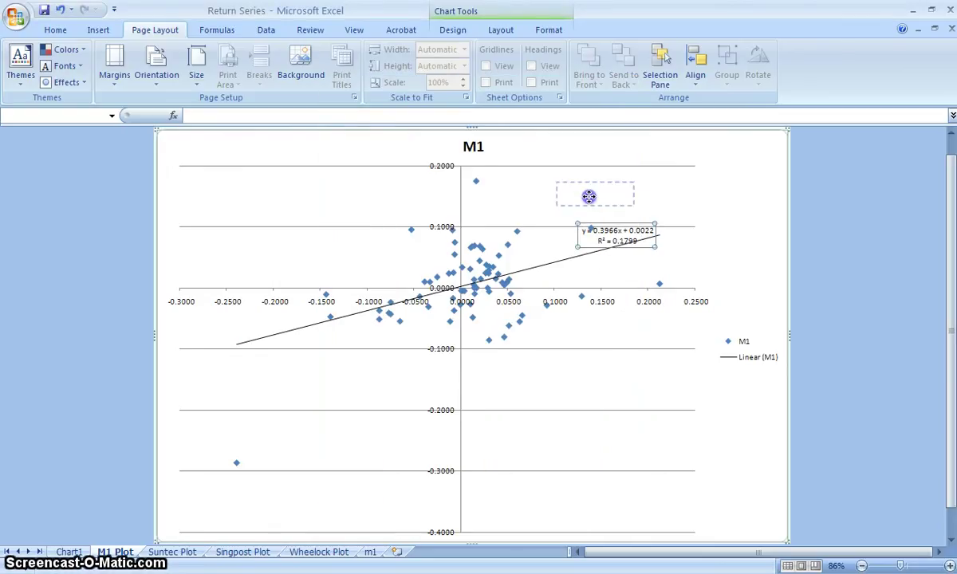
{"action": "left_click_drag", "start_coordinate": [588, 197], "coordinate": [580, 192]}
{"action": "left_click", "coordinate": [704, 239]}
{"action": "left_click", "coordinate": [589, 184]}
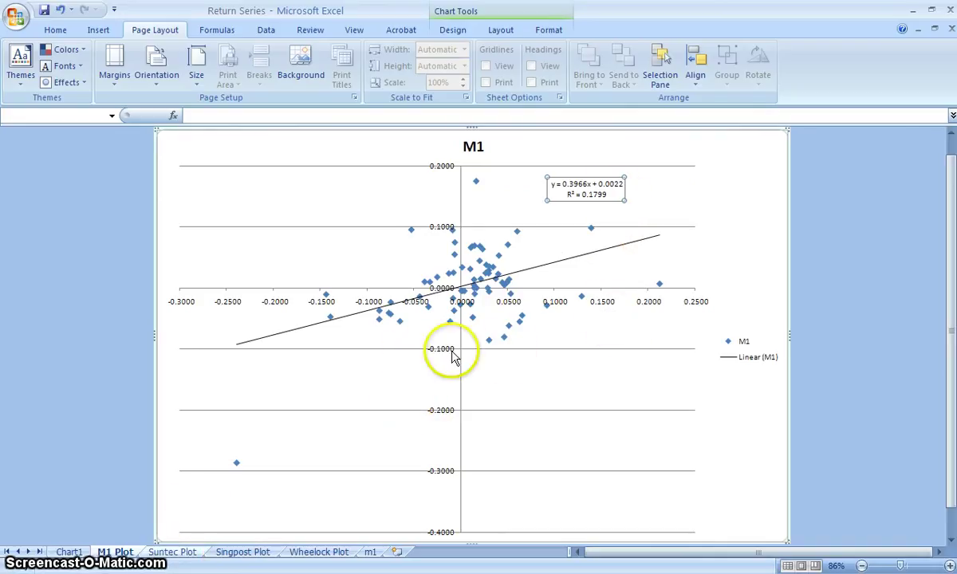
On the Suntec Plot sheet, add a linear trendline displaying its equation and R-squared value, and move the label clear above the line
{"action": "left_click", "coordinate": [182, 552]}
{"action": "left_click", "coordinate": [504, 311]}
{"action": "right_click", "coordinate": [496, 310]}
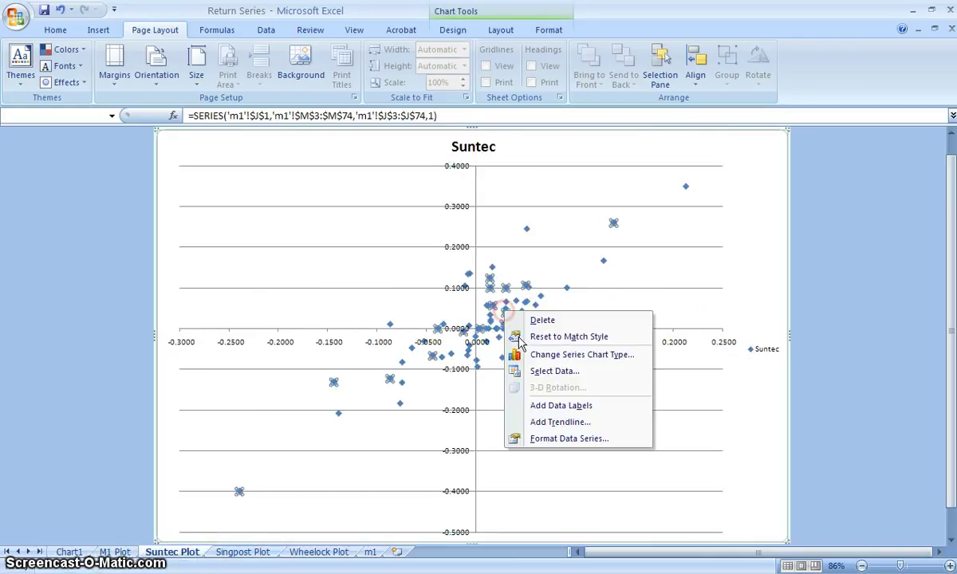
{"action": "left_click", "coordinate": [551, 422]}
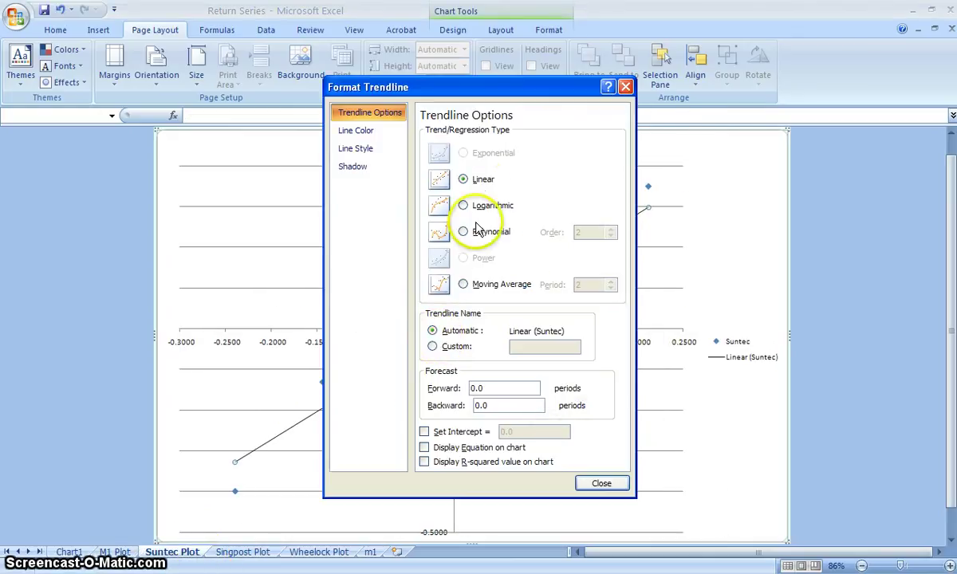
{"action": "left_click", "coordinate": [468, 449]}
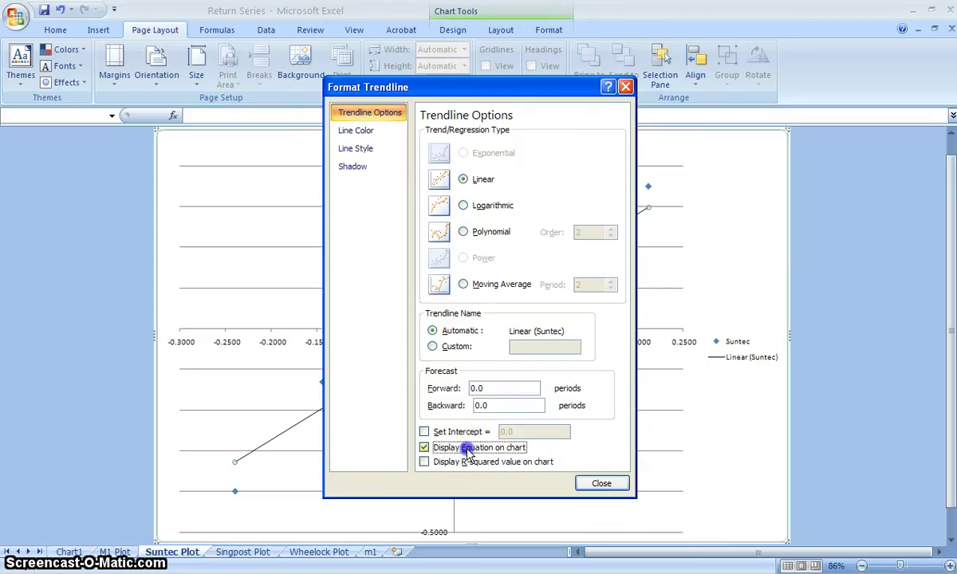
{"action": "left_click", "coordinate": [464, 462]}
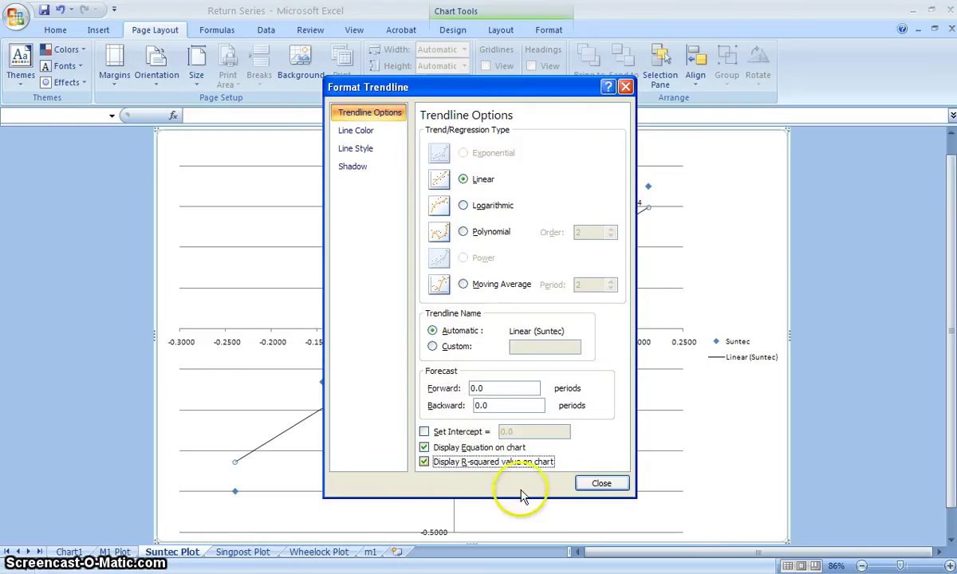
{"action": "left_click", "coordinate": [601, 484]}
{"action": "left_click", "coordinate": [604, 210]}
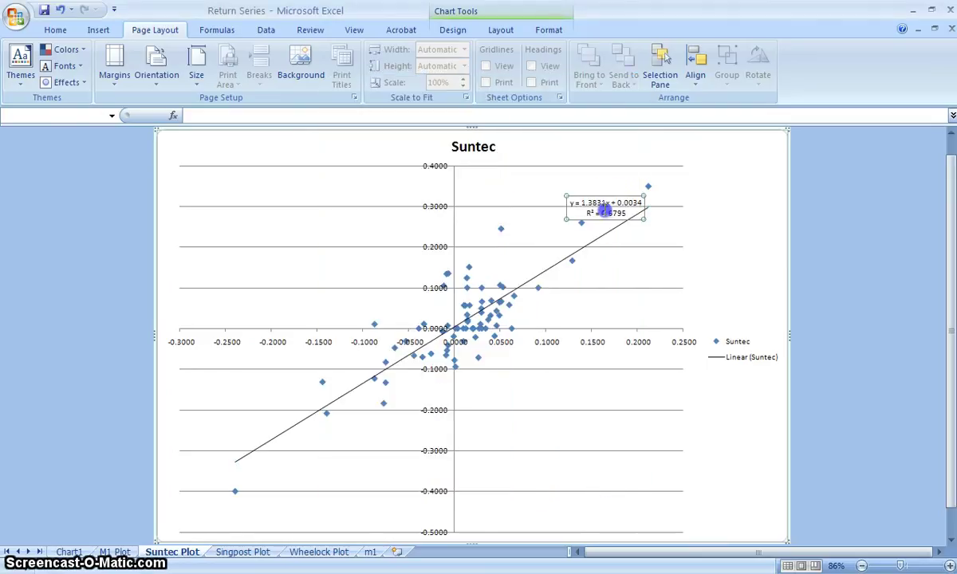
{"action": "left_click_drag", "start_coordinate": [567, 182], "coordinate": [559, 181]}
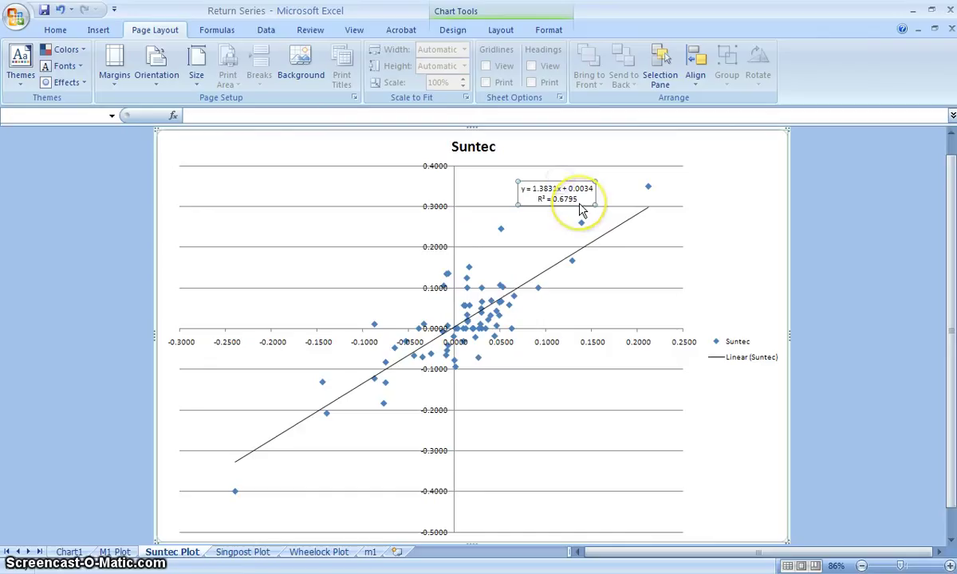
Compare the trendline slopes and R-squared values across the M1, Suntec, SingPost and Wheelock plots
{"action": "left_click", "coordinate": [235, 554]}
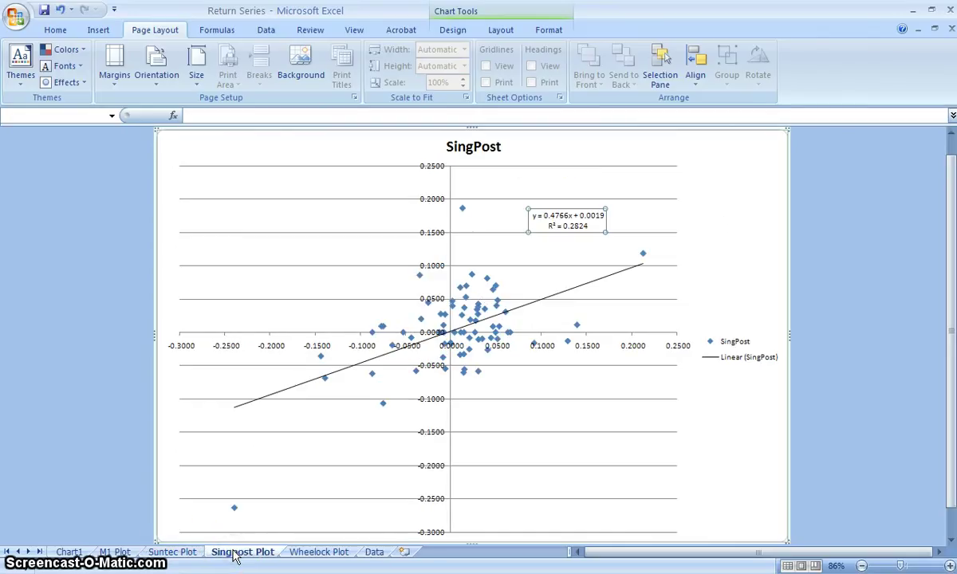
{"action": "left_click", "coordinate": [313, 553]}
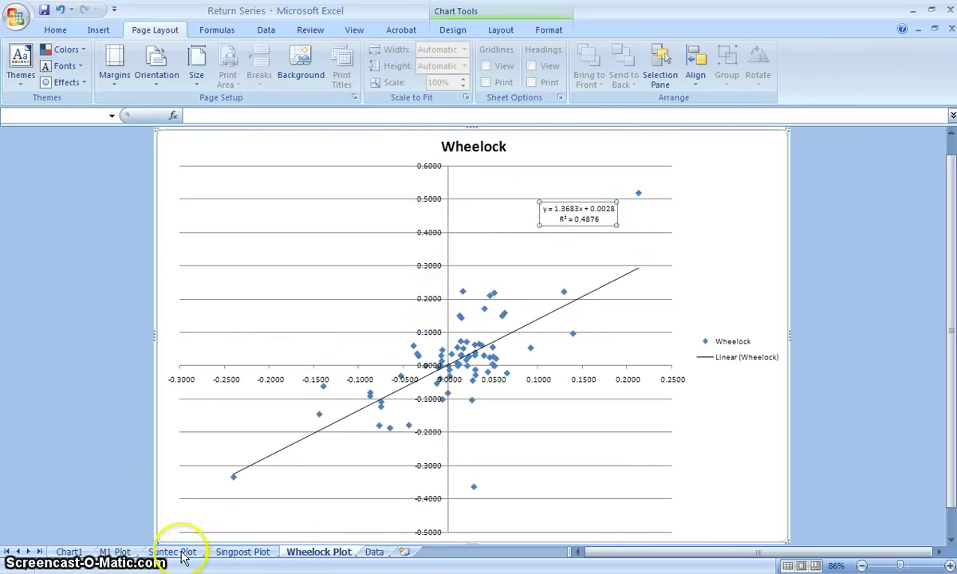
{"action": "left_click", "coordinate": [114, 551]}
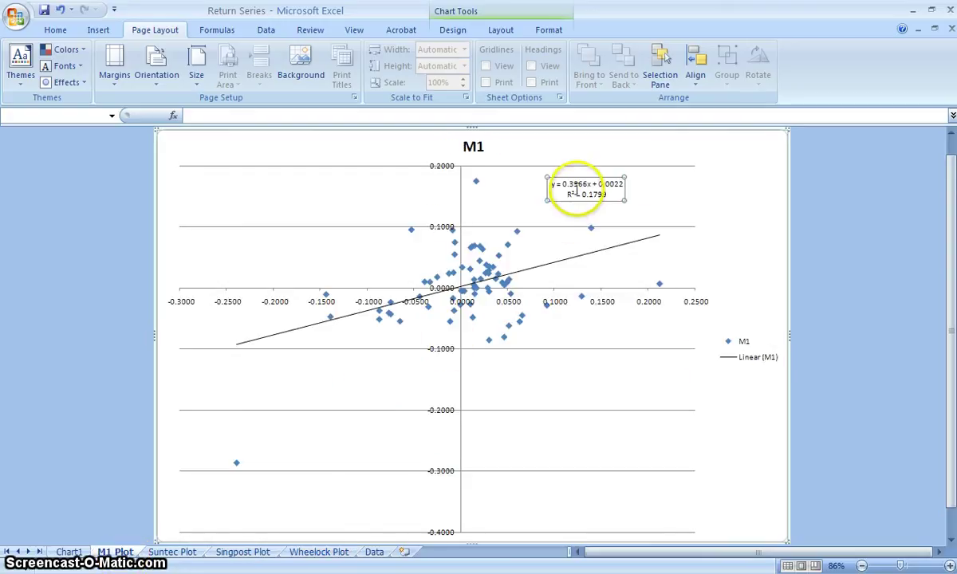
{"action": "left_click", "coordinate": [186, 552]}
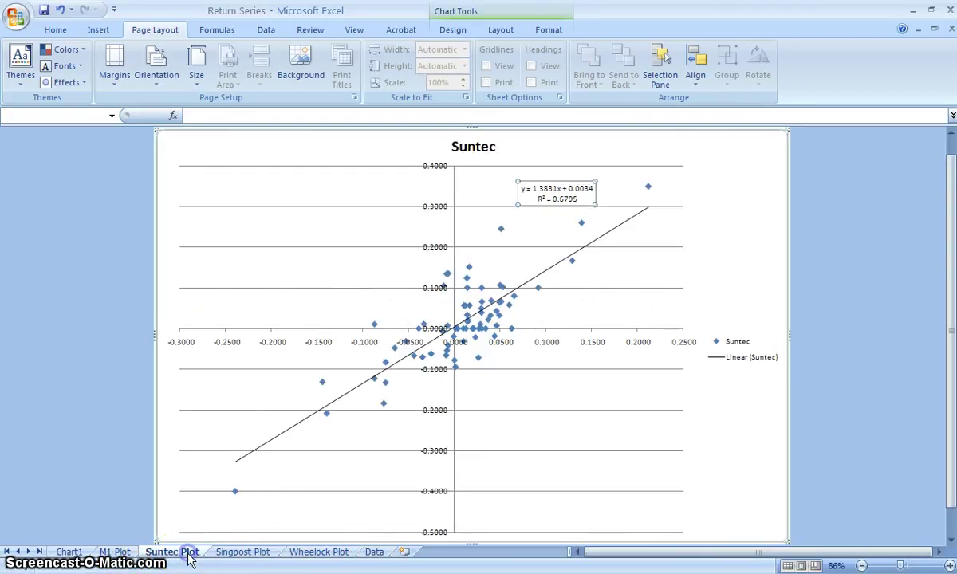
{"action": "left_click", "coordinate": [235, 554]}
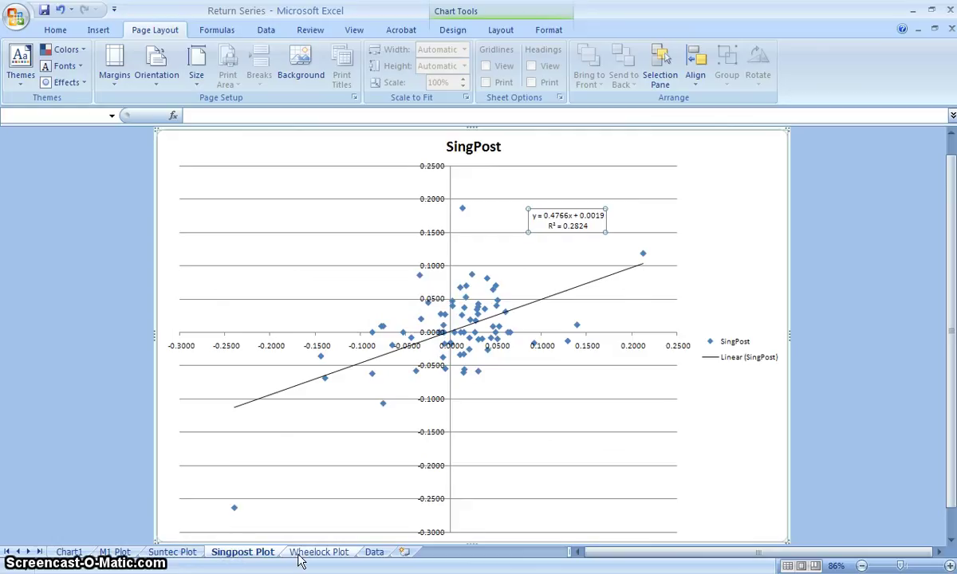
{"action": "left_click", "coordinate": [299, 558]}
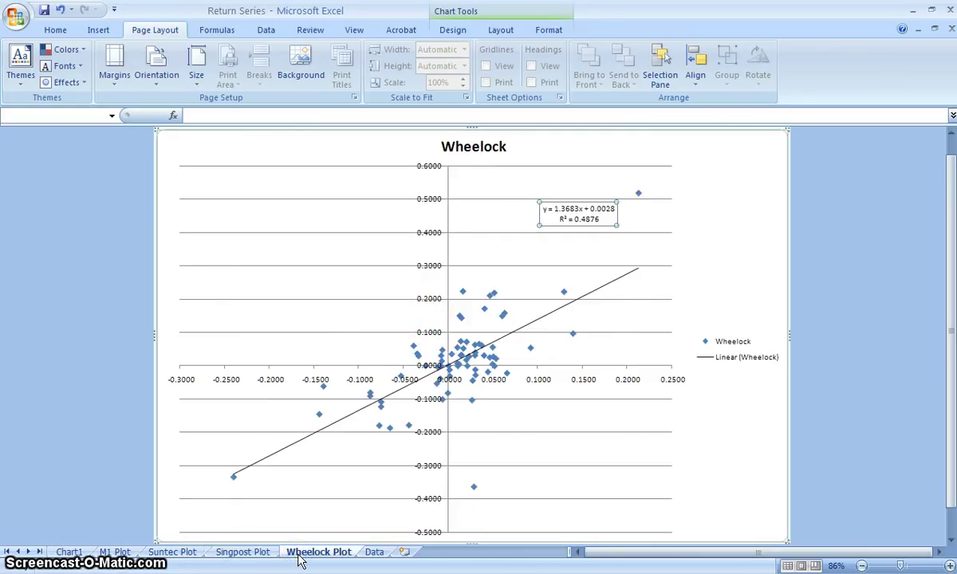
{"action": "left_click", "coordinate": [194, 557]}
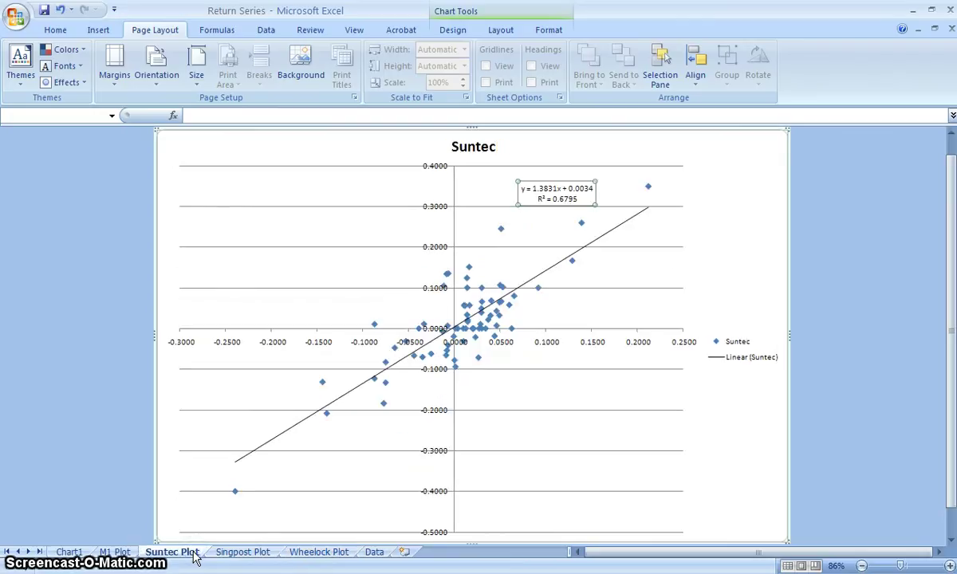
{"action": "left_click", "coordinate": [255, 558]}
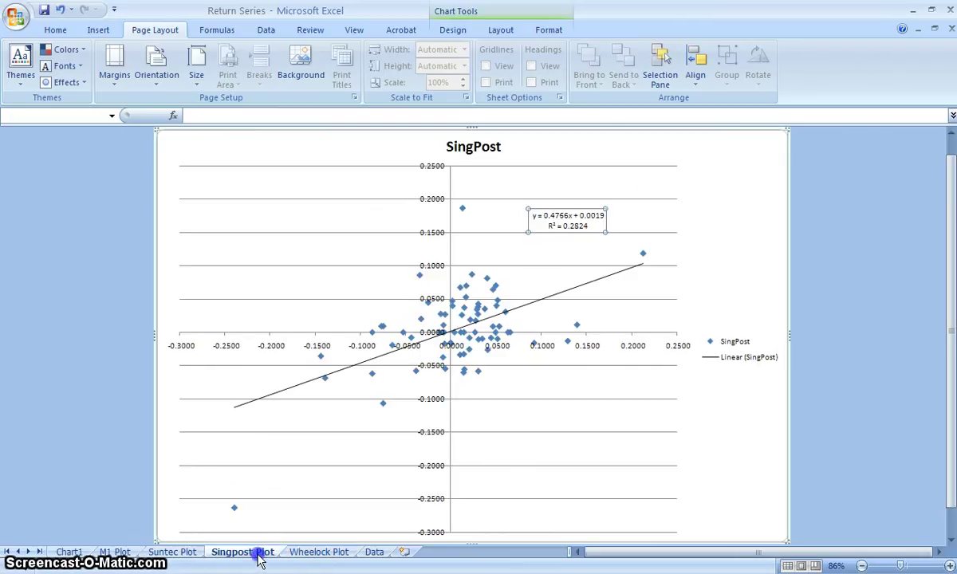
{"action": "left_click", "coordinate": [123, 558]}
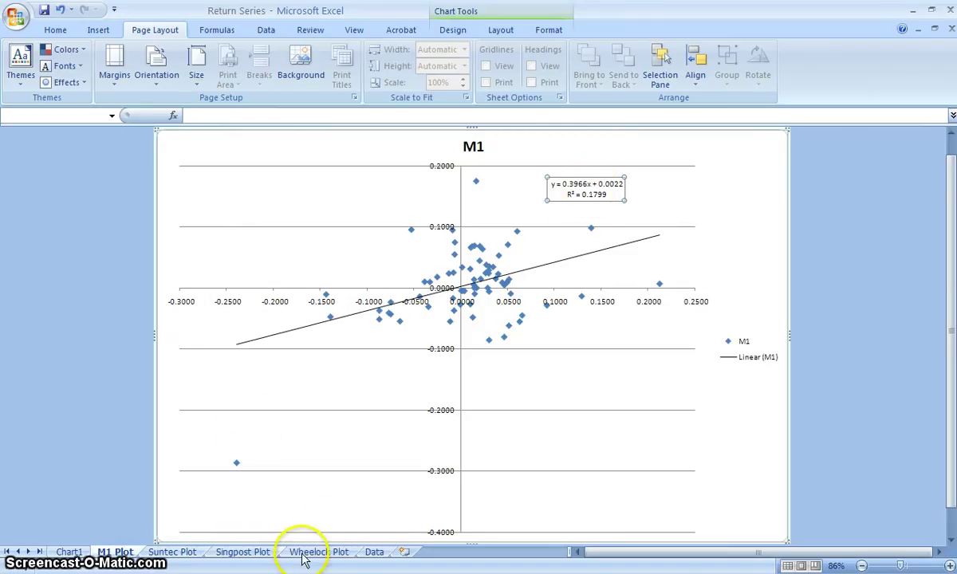
On the Chart1 sheet, compare the growth lines of the stocks and the STI around their mid-2007 peaks
{"action": "left_click", "coordinate": [69, 552]}
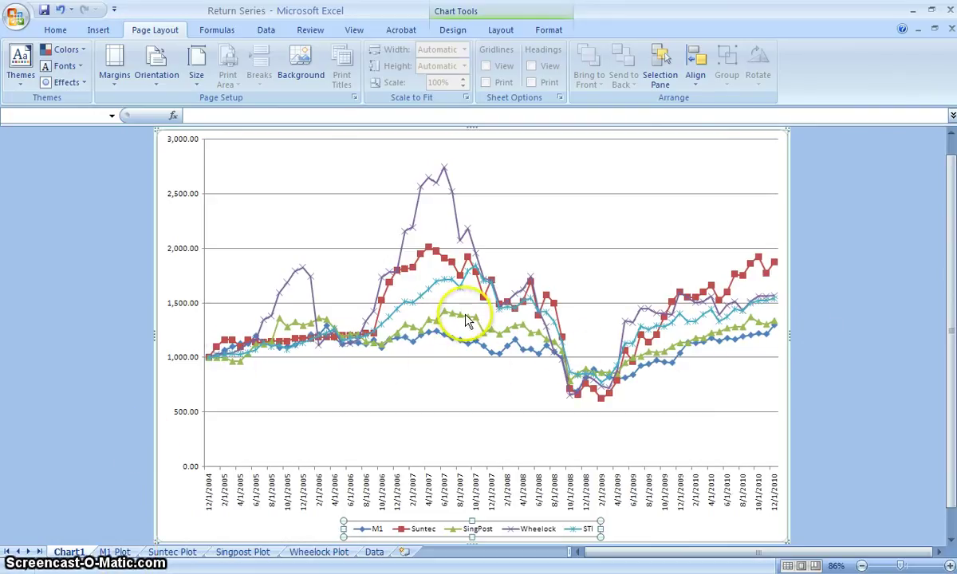
{"action": "mouse_move", "coordinate": [467, 319]}
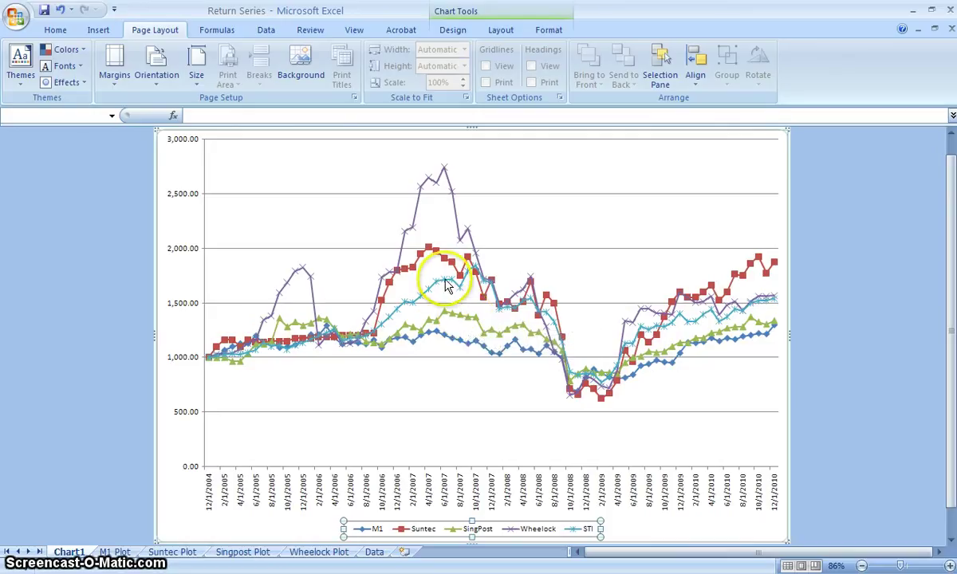
{"action": "mouse_move", "coordinate": [446, 285]}
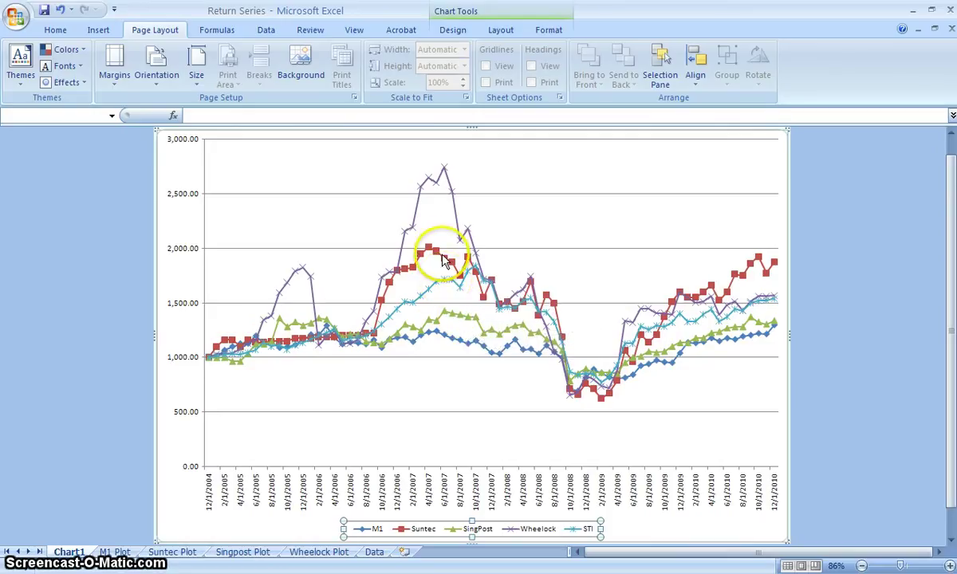
{"action": "mouse_move", "coordinate": [442, 259]}
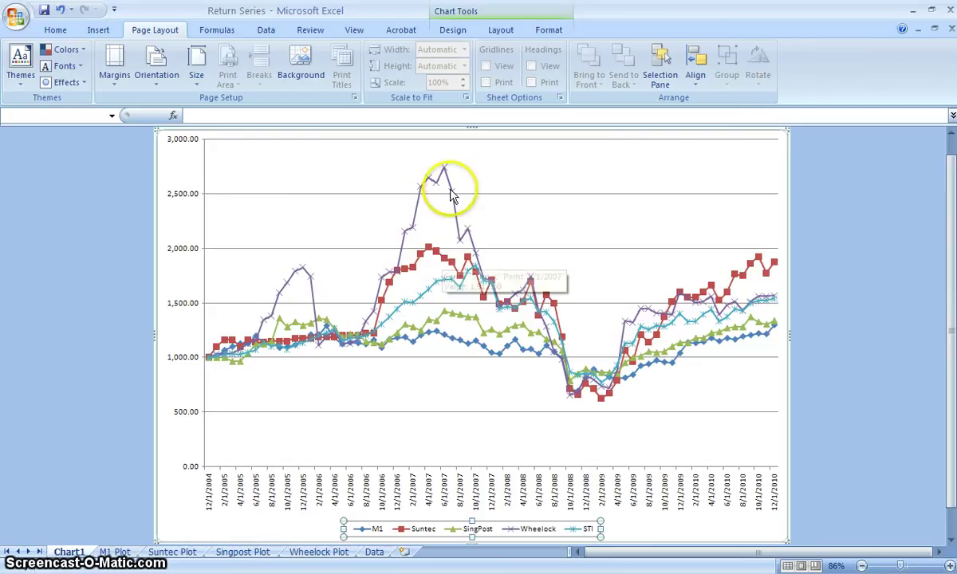
{"action": "mouse_move", "coordinate": [445, 172]}
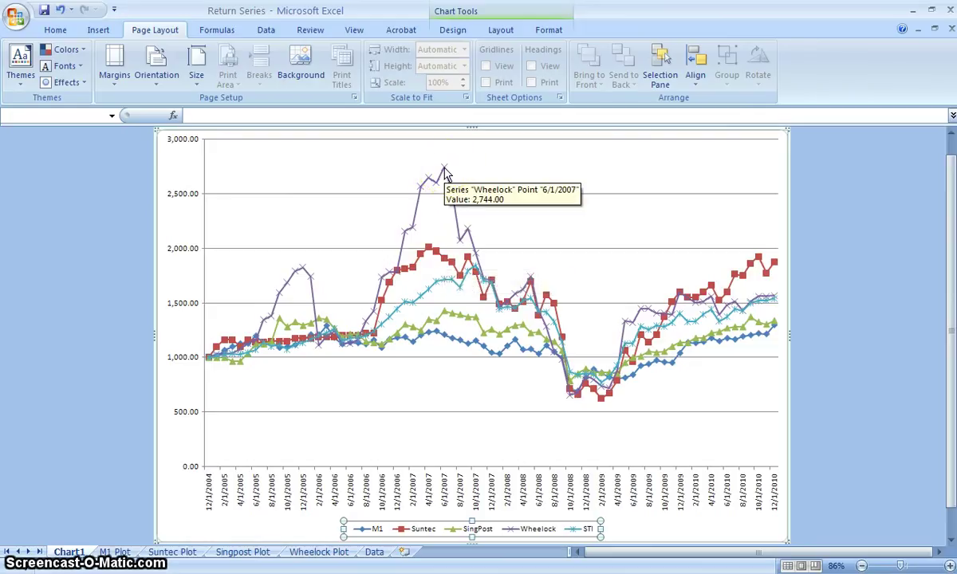